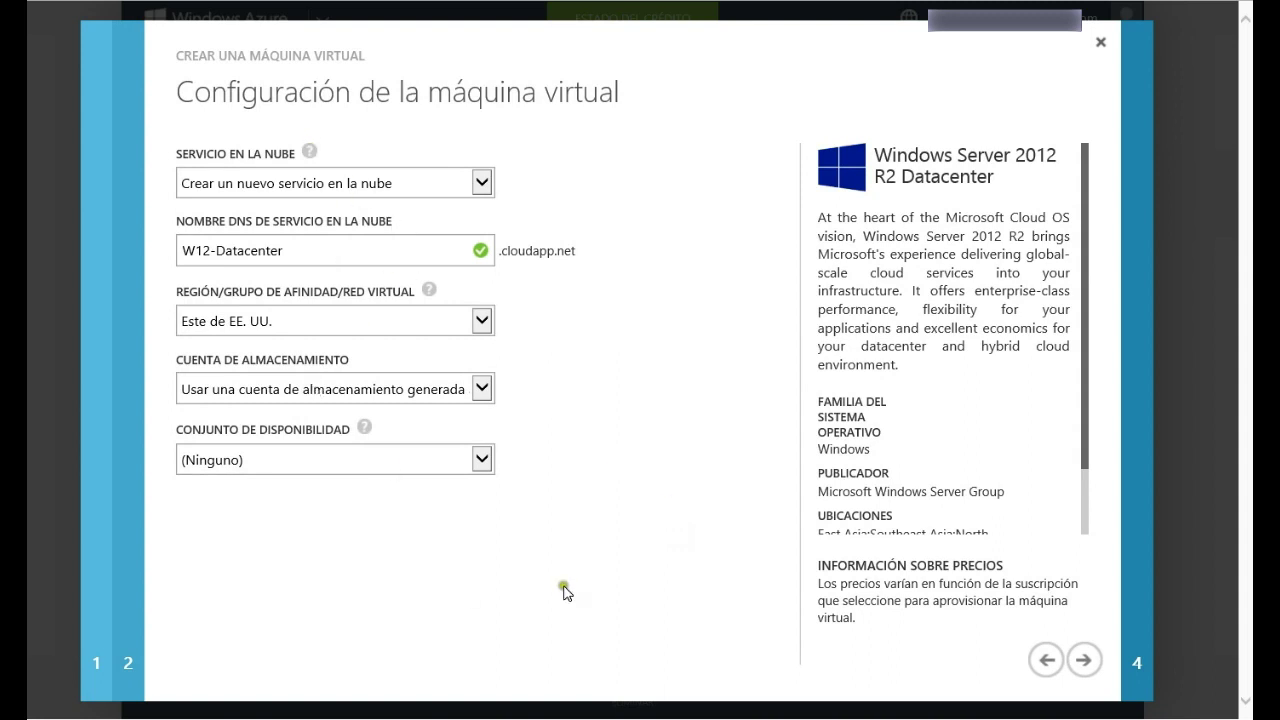
Step: Move to the endpoints step, keep the PowerShell endpoint, and create the W12-Datacenter VM
{"action": "left_click", "coordinate": [1083, 659]}
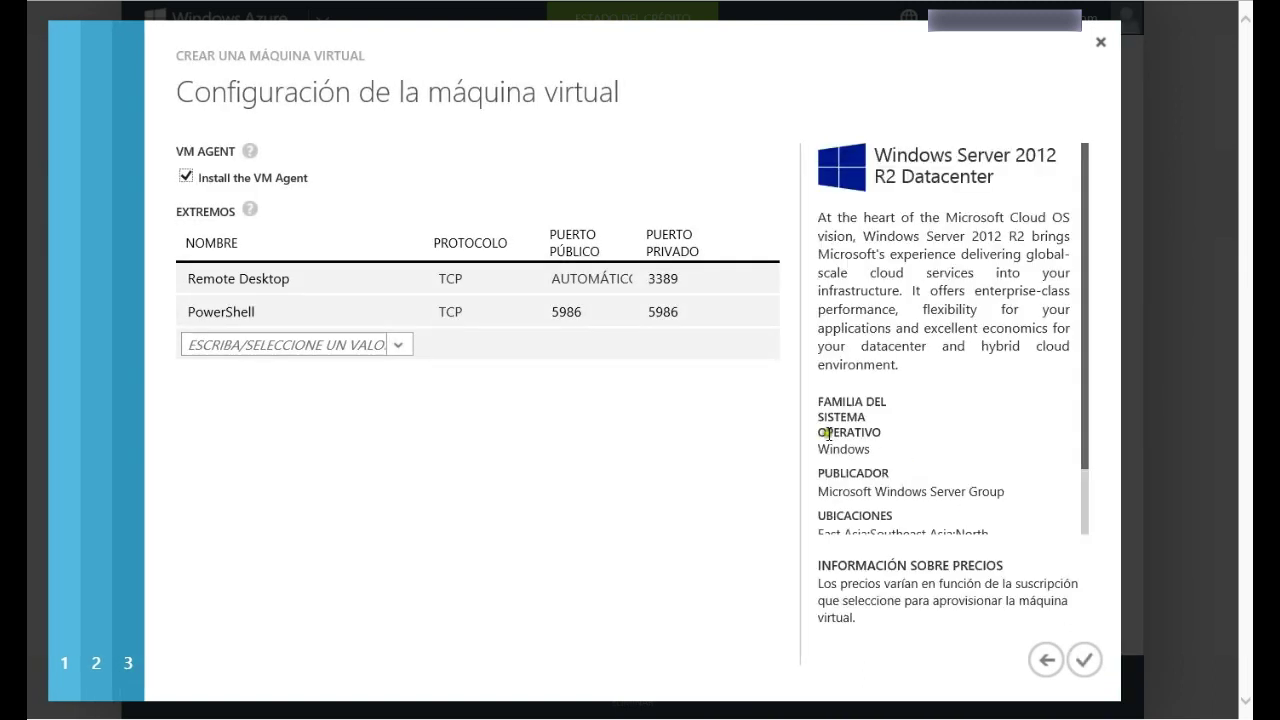
{"action": "left_click", "coordinate": [453, 341]}
{"action": "left_click", "coordinate": [1083, 659]}
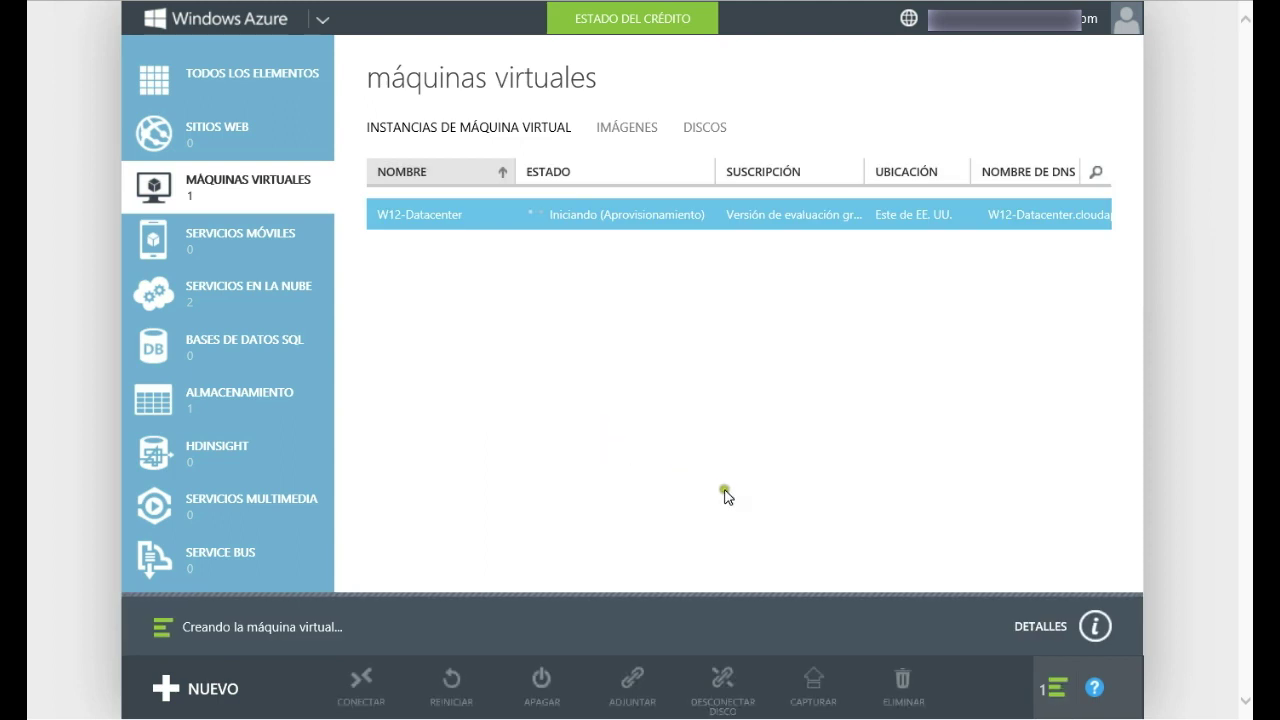
Step: Expand the 'Creando la máquina virtual…' notification to see W12-Datacenter's provisioning details
{"action": "left_click", "coordinate": [1066, 628]}
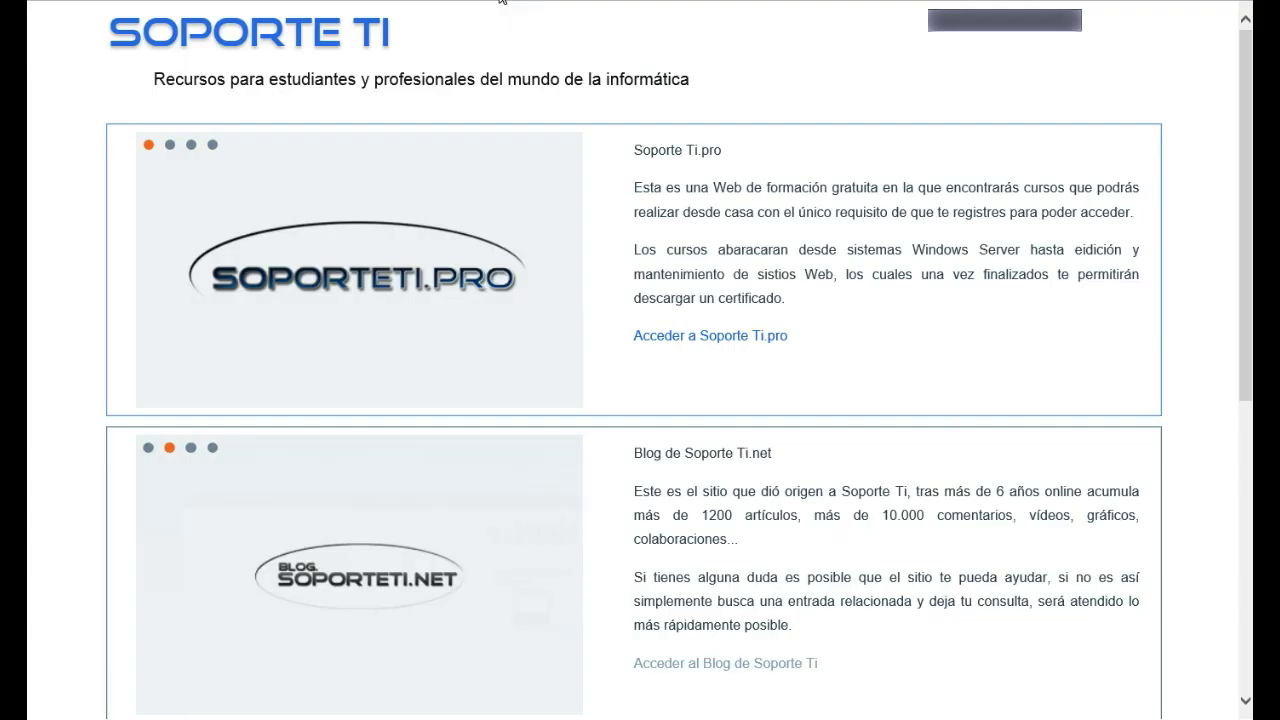
Step: Scroll the Soporte TI home page and follow the 'Acceder a la eTienda de Soporte Ti' link
{"action": "scroll", "coordinate": [313, 107], "scroll_direction": "down", "scroll_amount": 8}
{"action": "scroll", "coordinate": [310, 210], "scroll_direction": "up", "scroll_amount": 7}
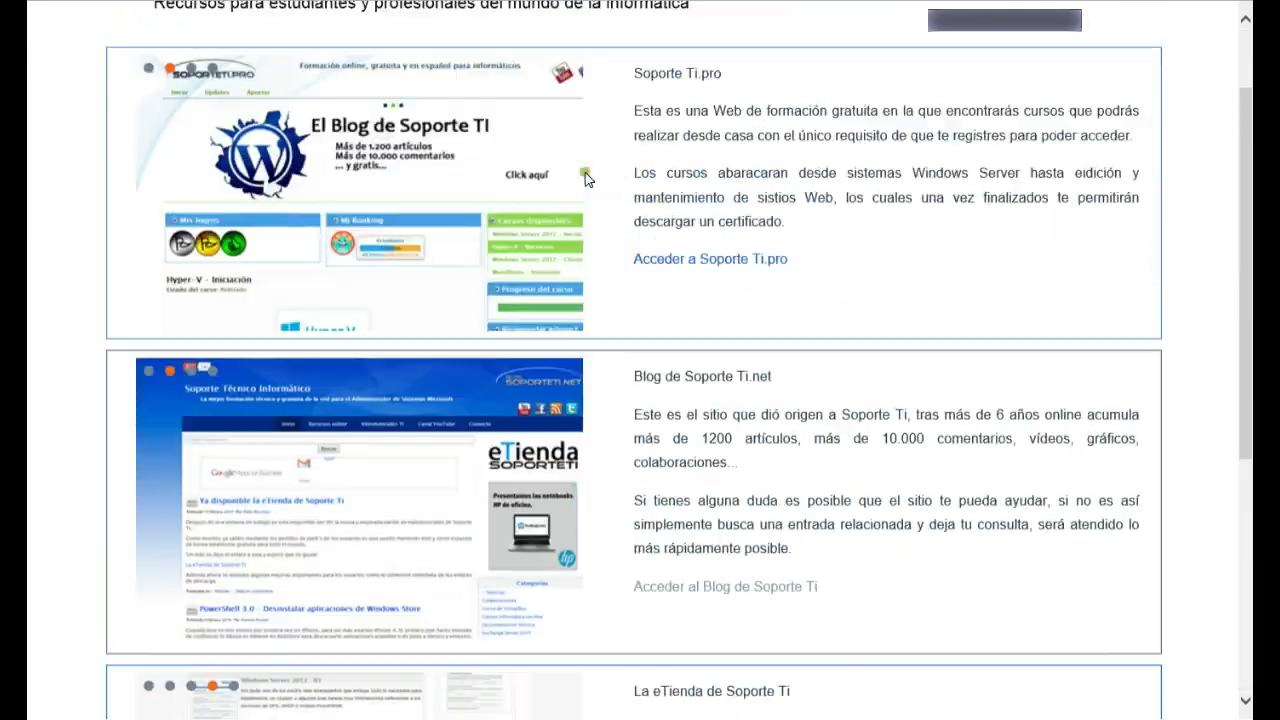
{"action": "scroll", "coordinate": [310, 210], "scroll_direction": "down", "scroll_amount": 2}
{"action": "scroll", "coordinate": [733, 275], "scroll_direction": "up", "scroll_amount": 3}
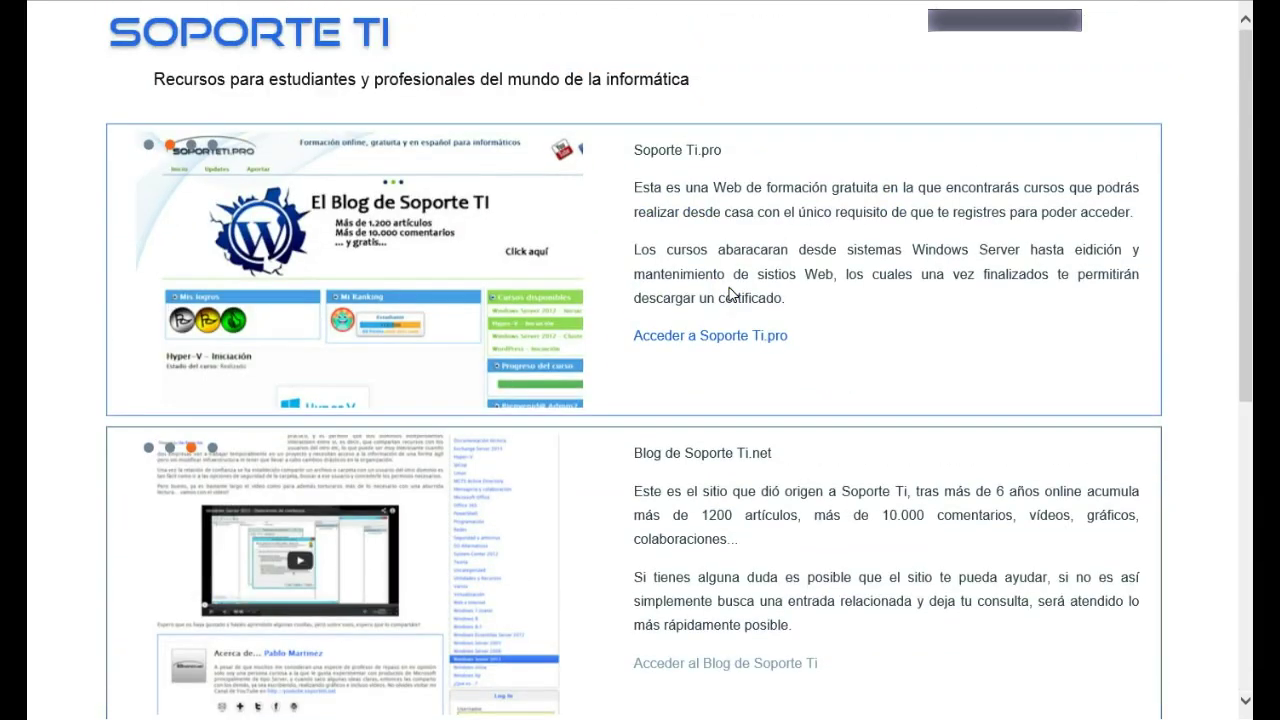
{"action": "scroll", "coordinate": [694, 278], "scroll_direction": "down", "scroll_amount": 3}
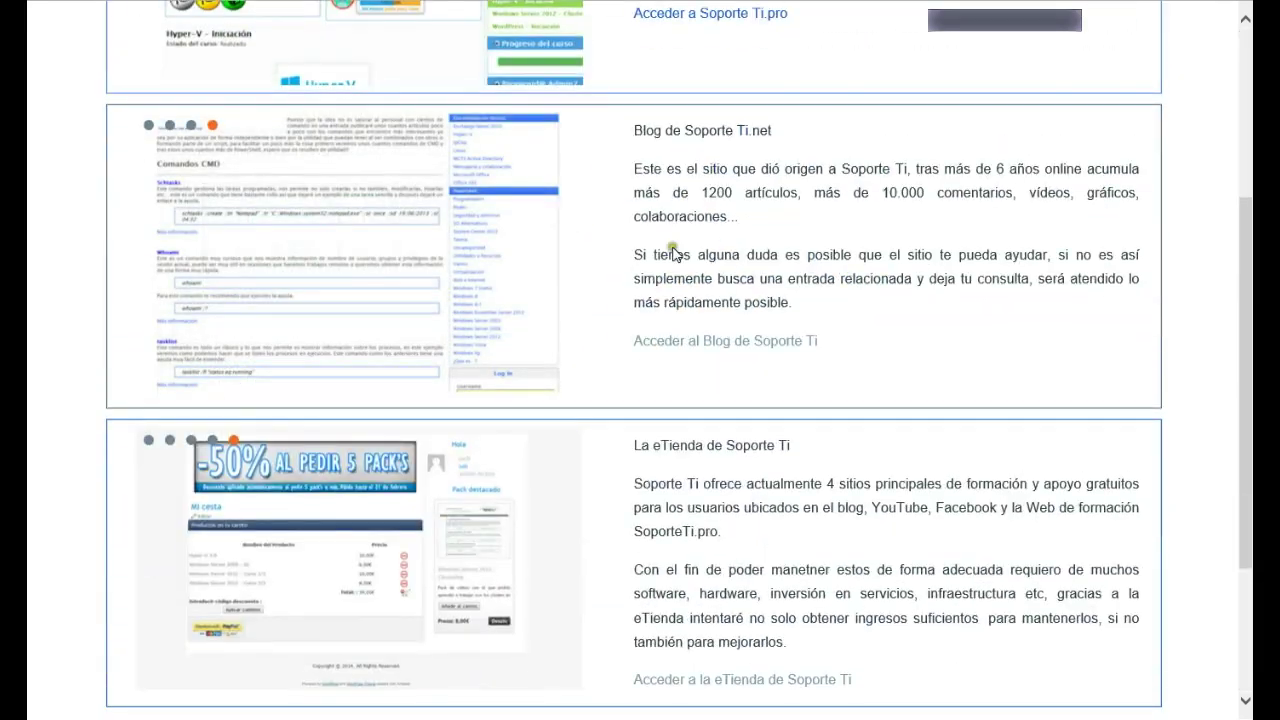
{"action": "scroll", "coordinate": [630, 290], "scroll_direction": "down", "scroll_amount": 3}
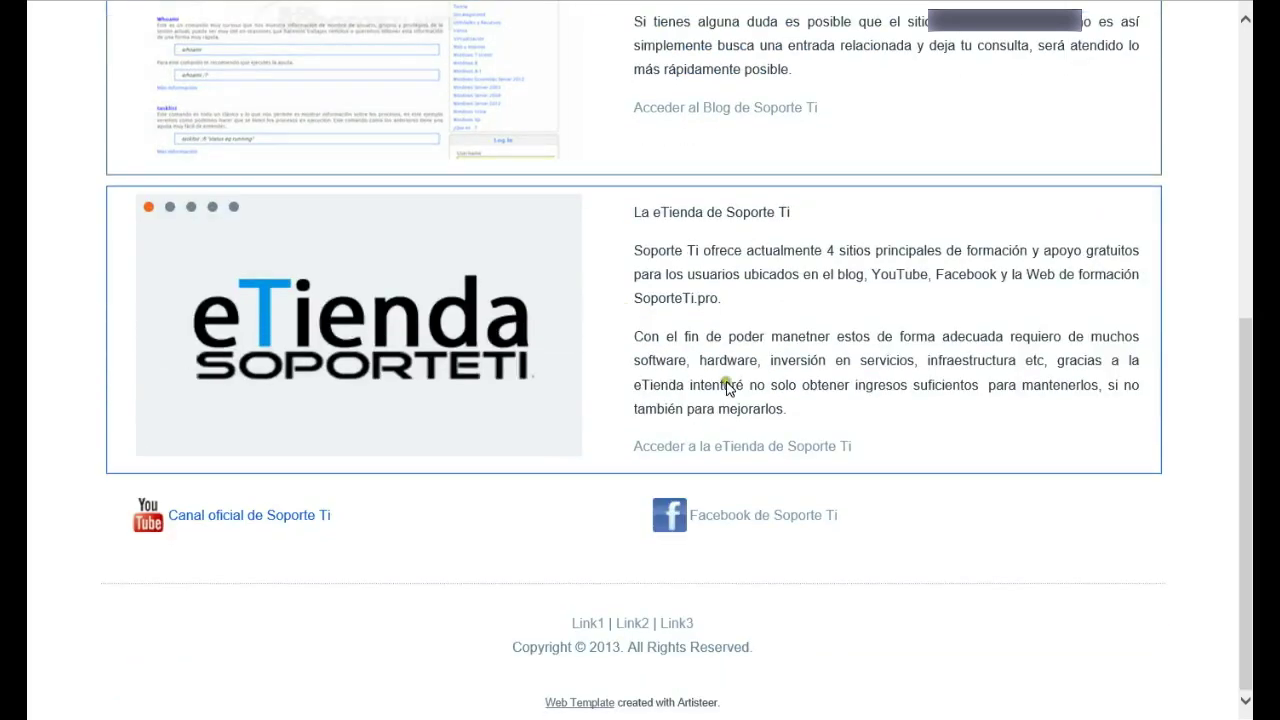
{"action": "left_click", "coordinate": [674, 455]}
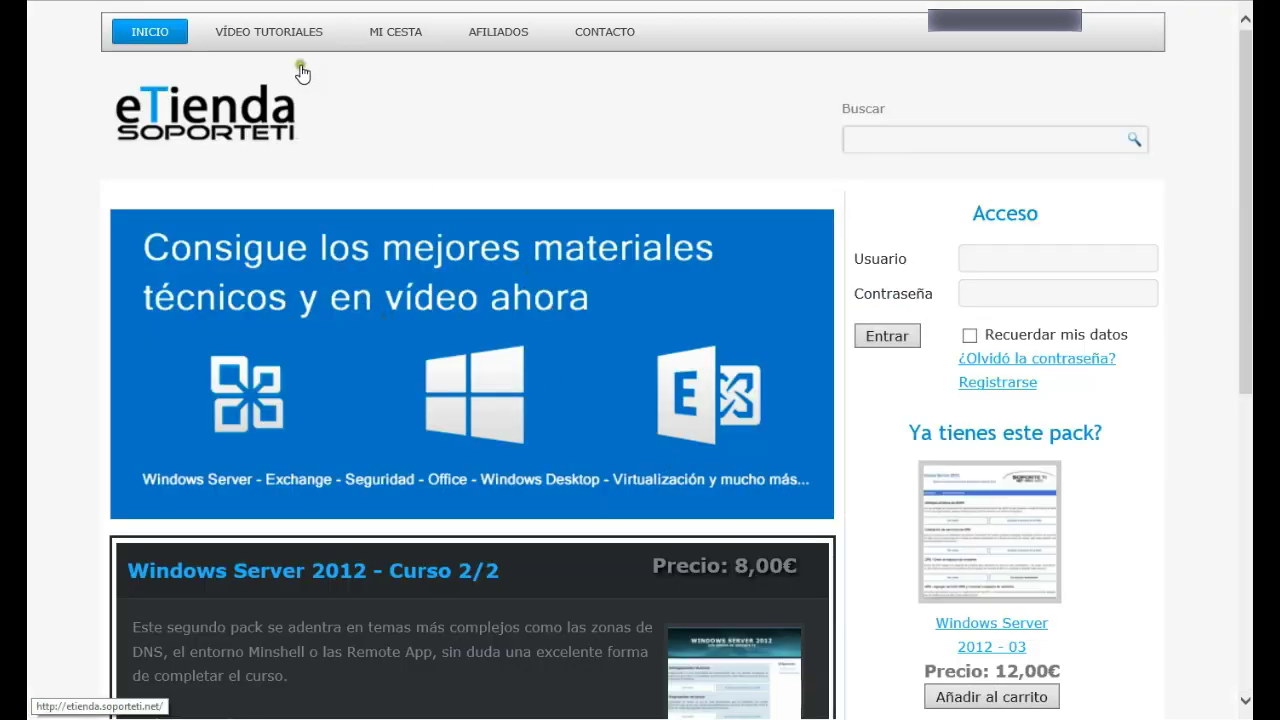
Step: Open VÍDEO TUTORIALES and browse categories such as Windows Server 2012, Windows Desktop and Virtualizacion
{"action": "left_click", "coordinate": [282, 40]}
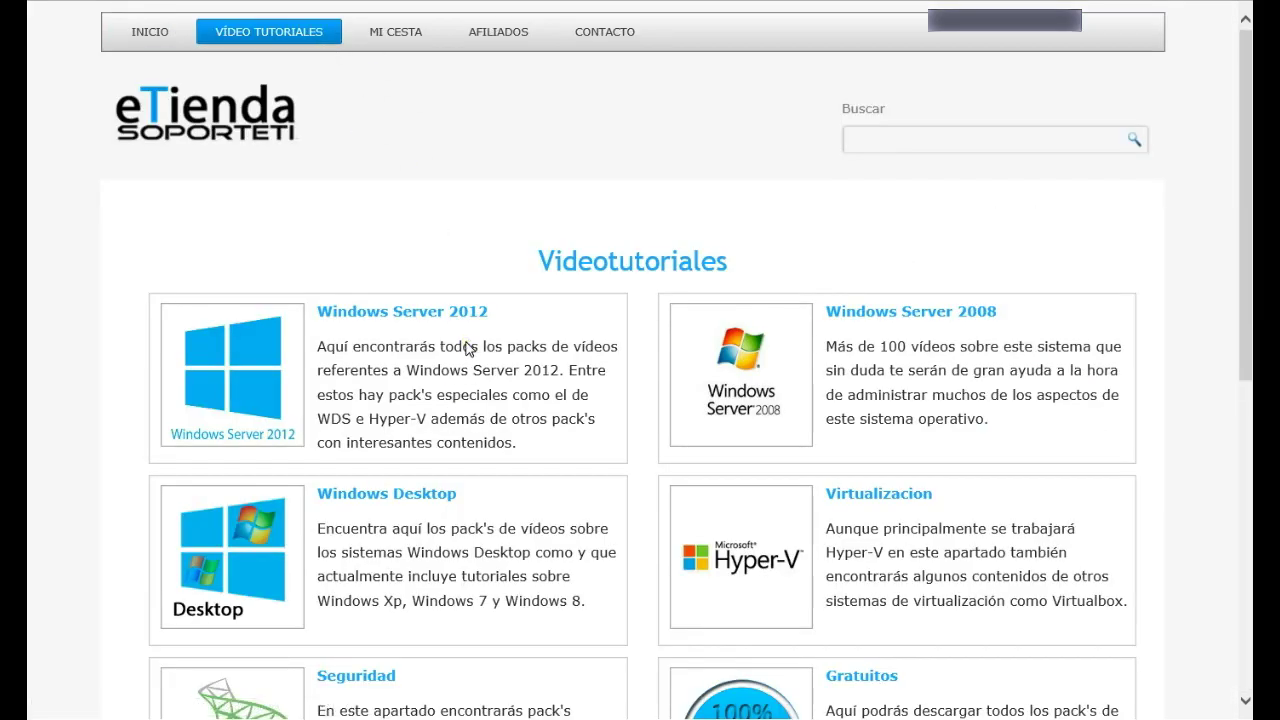
{"action": "scroll", "coordinate": [444, 330], "scroll_direction": "down", "scroll_amount": 5}
{"action": "scroll", "coordinate": [446, 396], "scroll_direction": "up", "scroll_amount": 5}
{"action": "scroll", "coordinate": [446, 397], "scroll_direction": "down", "scroll_amount": 2}
{"action": "scroll", "coordinate": [448, 397], "scroll_direction": "up", "scroll_amount": 2}
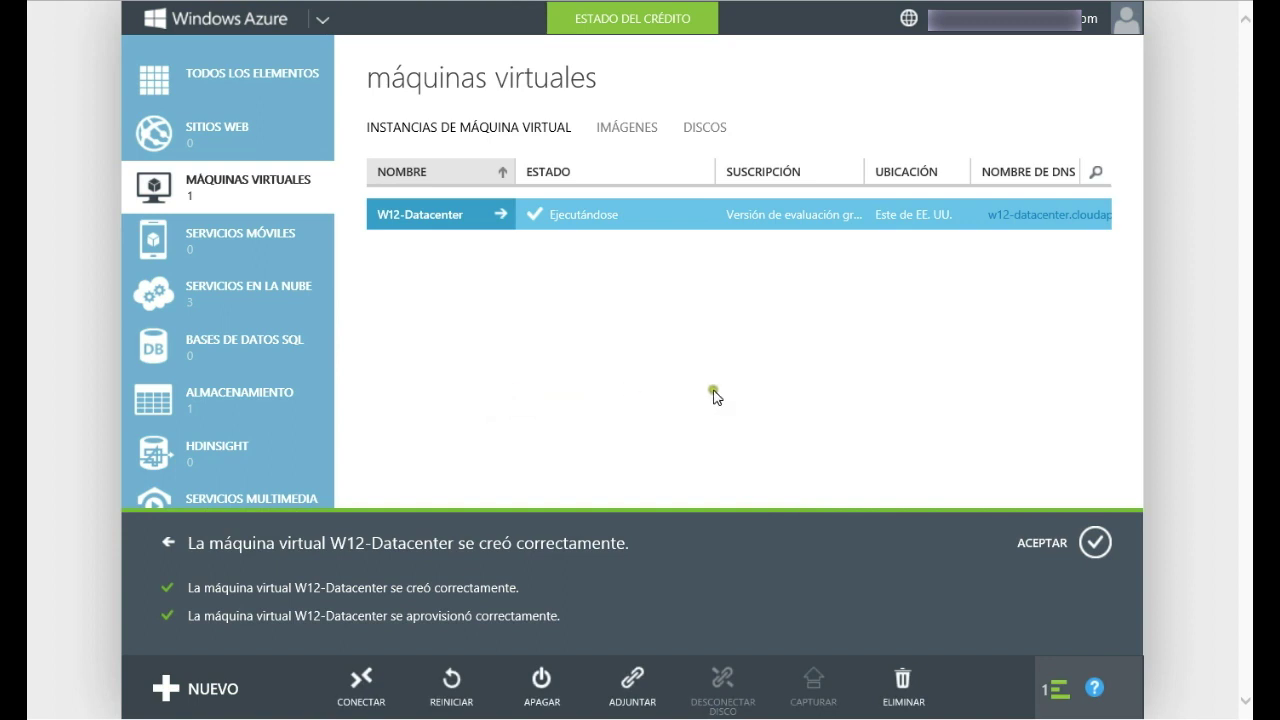
Step: Accept the success notice, view W12-Datacenter's running dashboard, and go back to the VM list
{"action": "left_click", "coordinate": [1092, 542]}
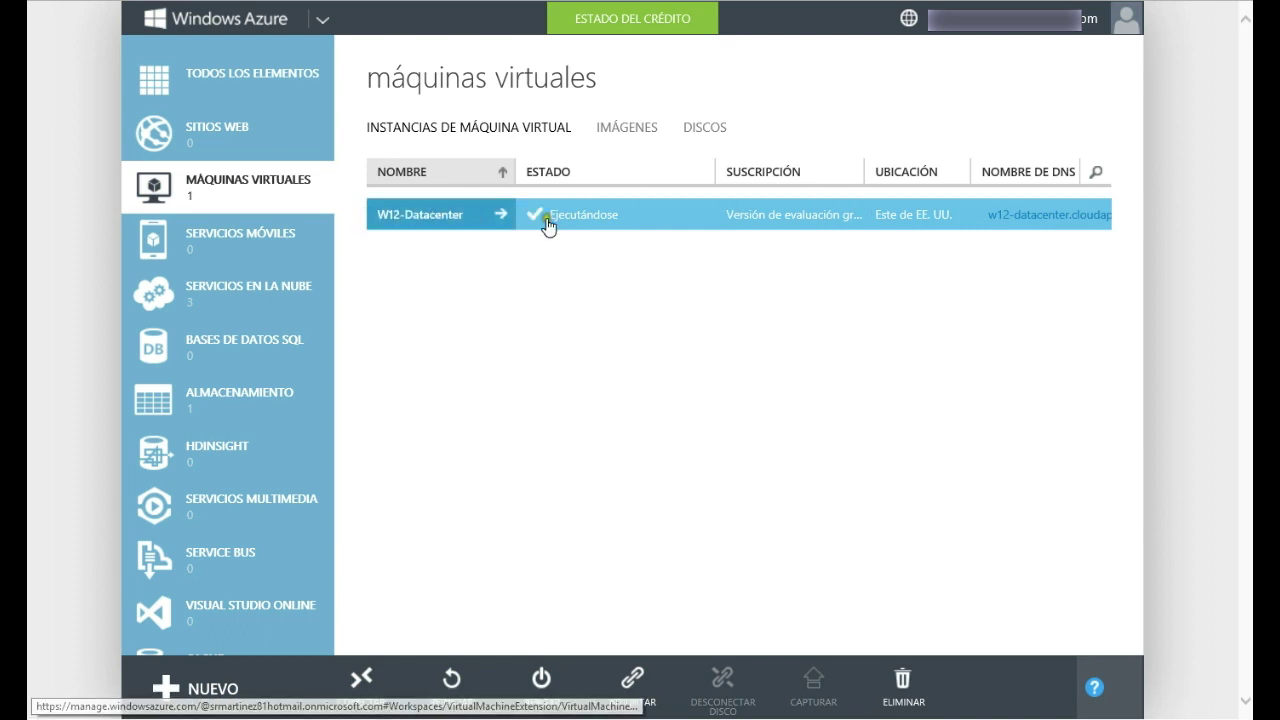
{"action": "left_click", "coordinate": [428, 220]}
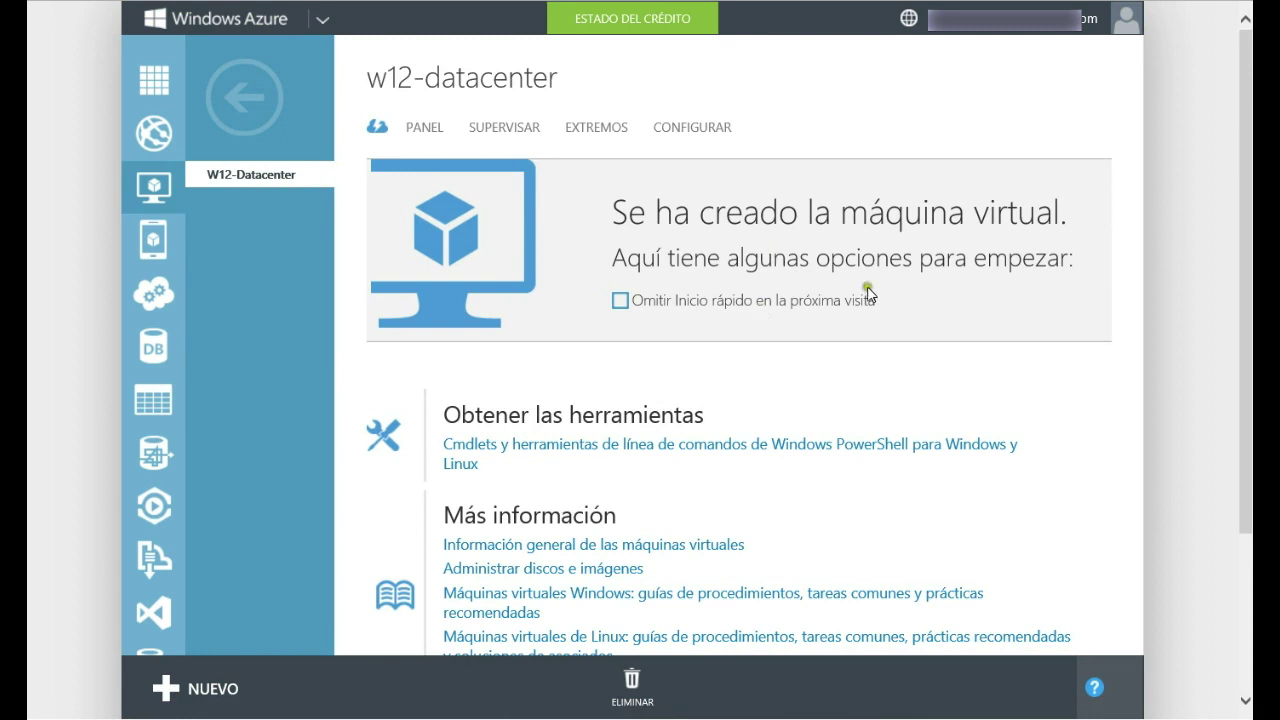
{"action": "left_click", "coordinate": [254, 100]}
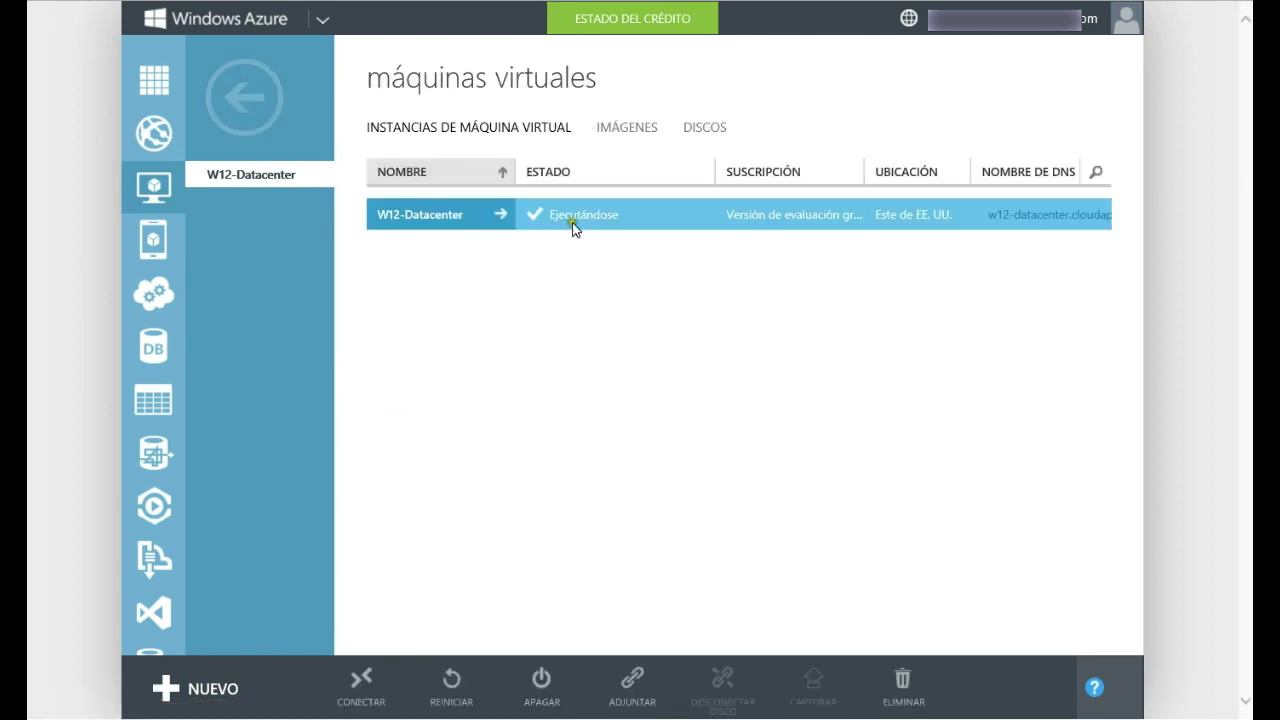
Step: Save W12-Datacenter.rdp via CONECTAR and open its Descargas folder
{"action": "left_click", "coordinate": [366, 697]}
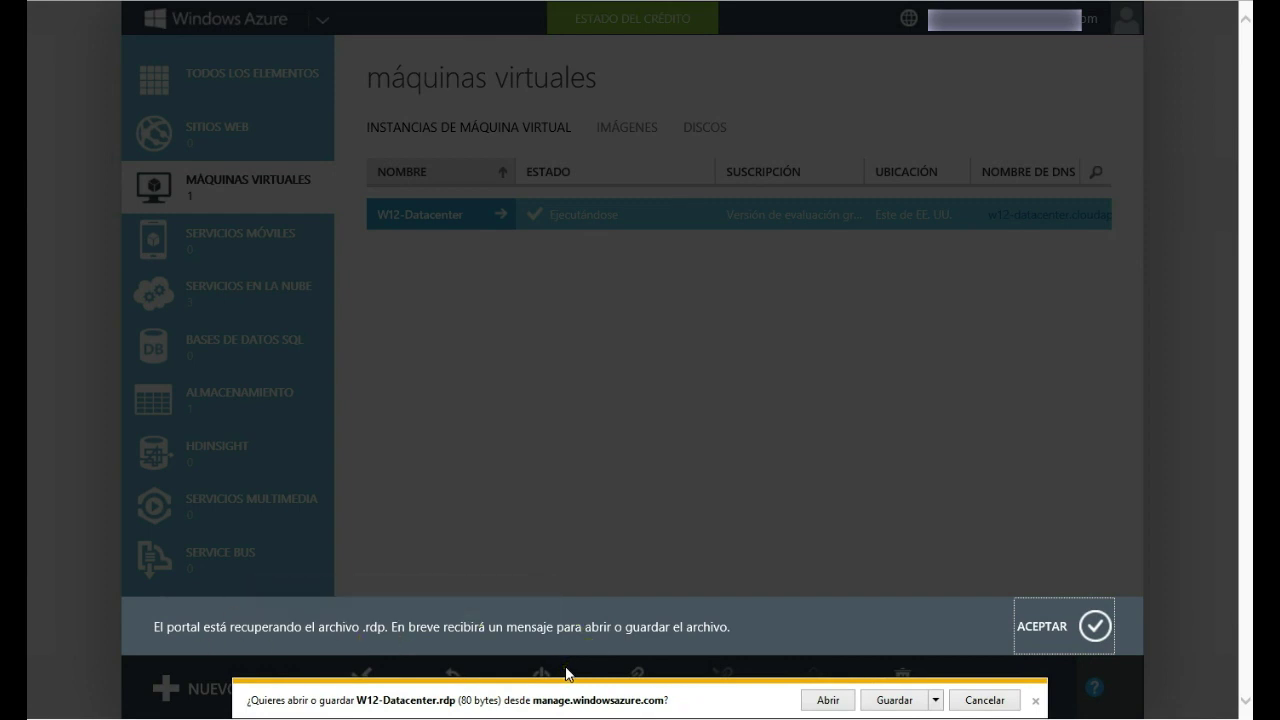
{"action": "left_click", "coordinate": [891, 699]}
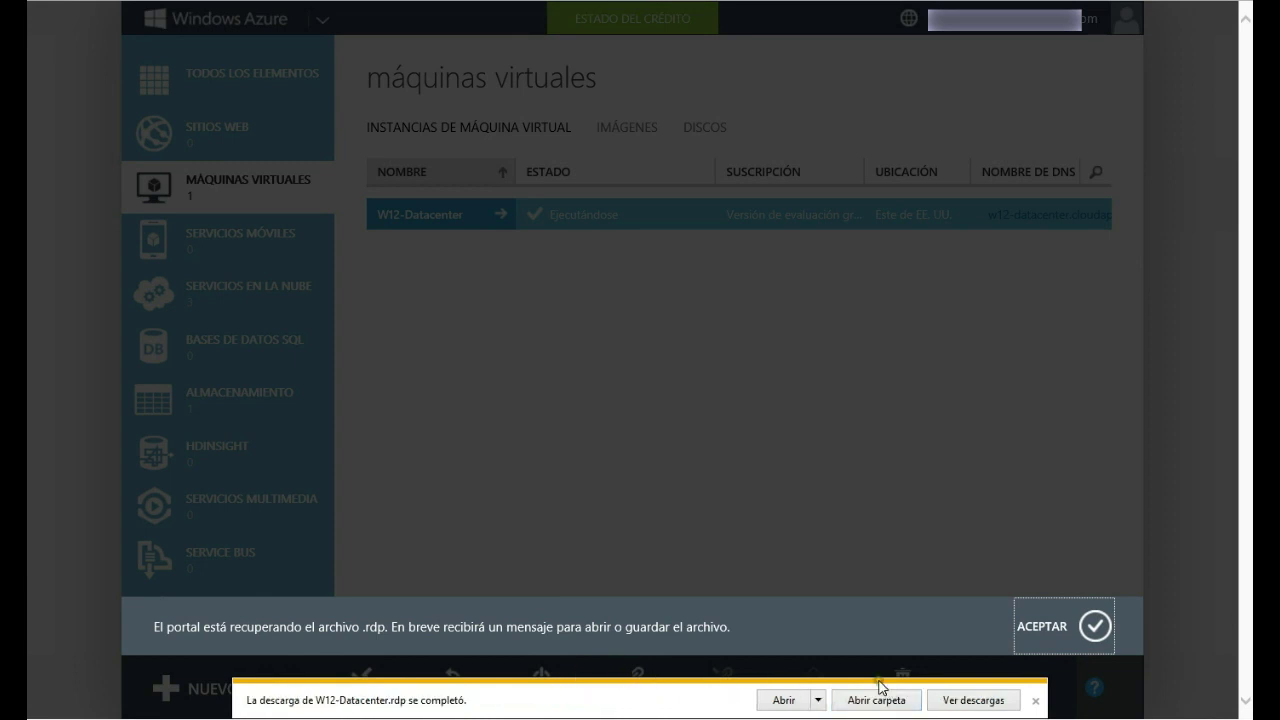
{"action": "left_click", "coordinate": [868, 701]}
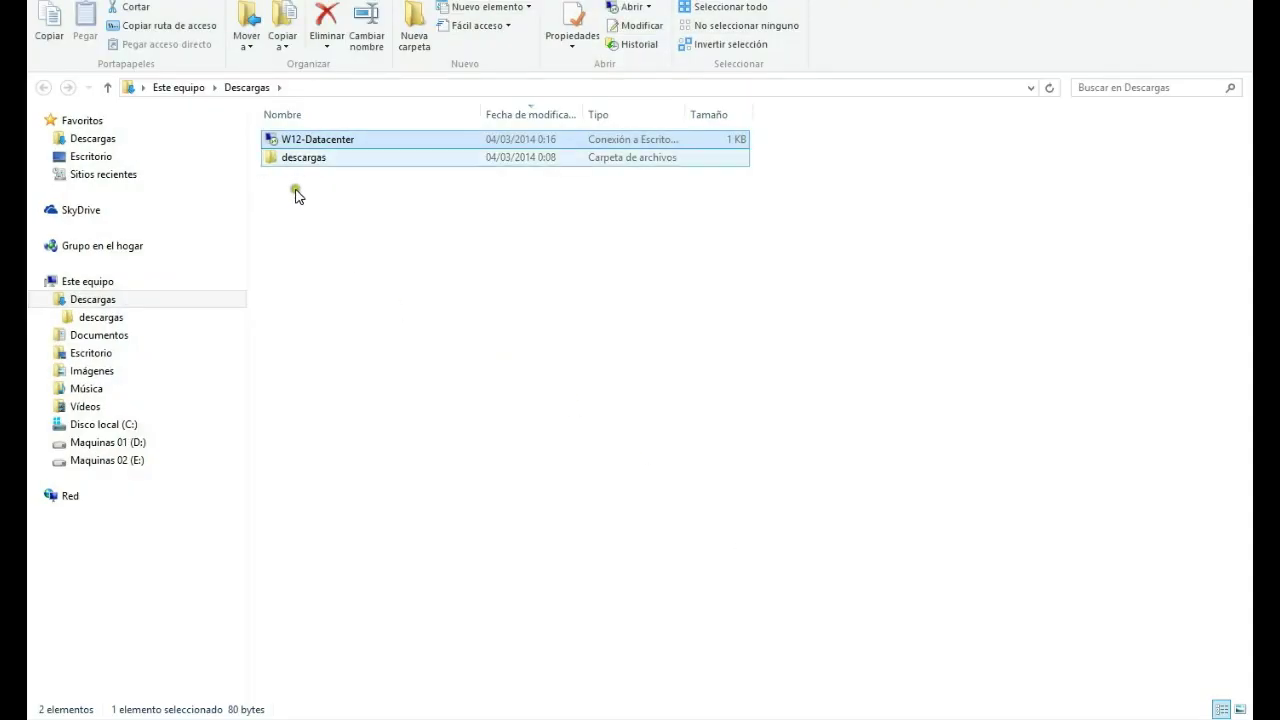
Step: Edit W12-Datacenter.rdp with Modificar and centre the Remote Desktop Connection window
{"action": "right_click", "coordinate": [334, 147]}
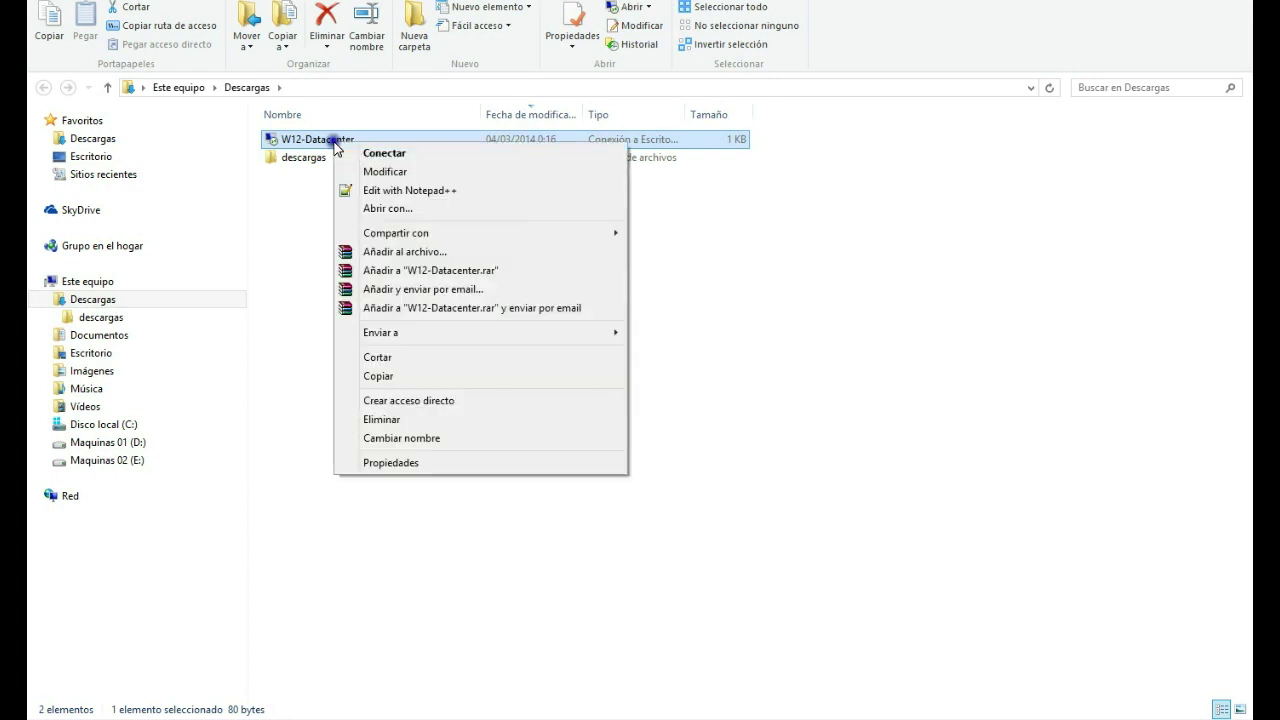
{"action": "left_click", "coordinate": [363, 176]}
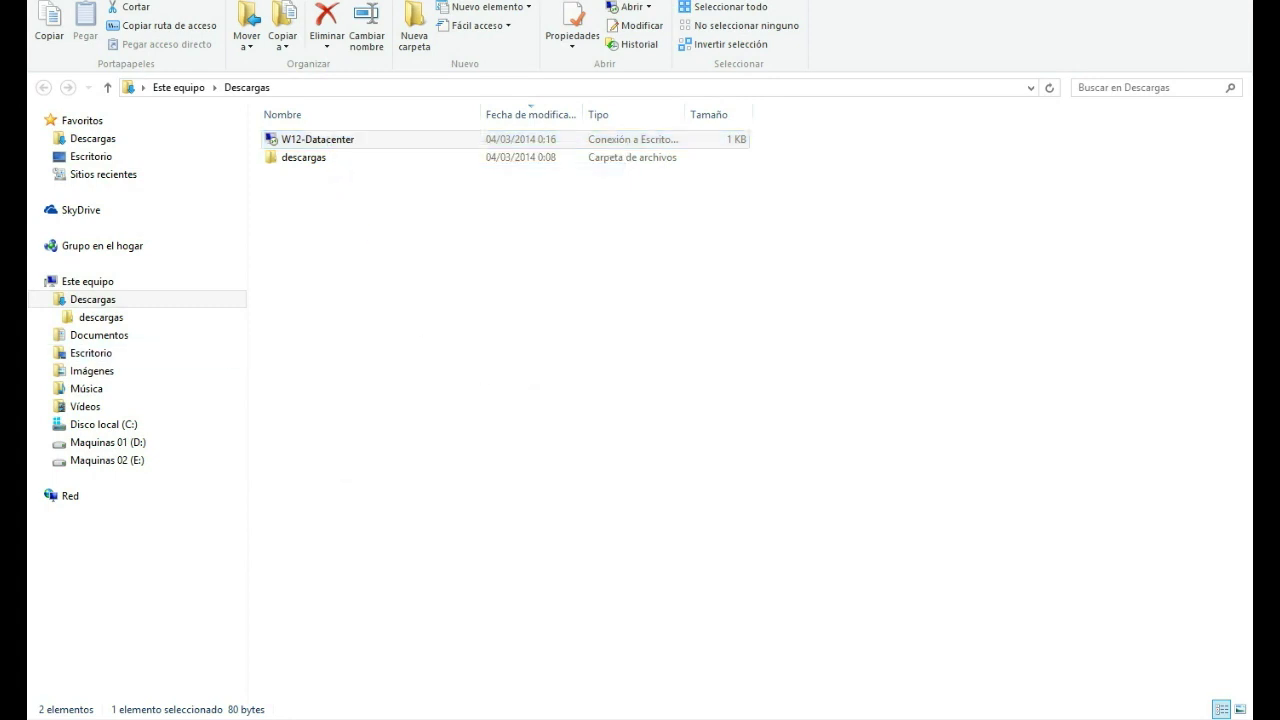
{"action": "left_click_drag", "start_coordinate": [206, 177], "coordinate": [580, 180]}
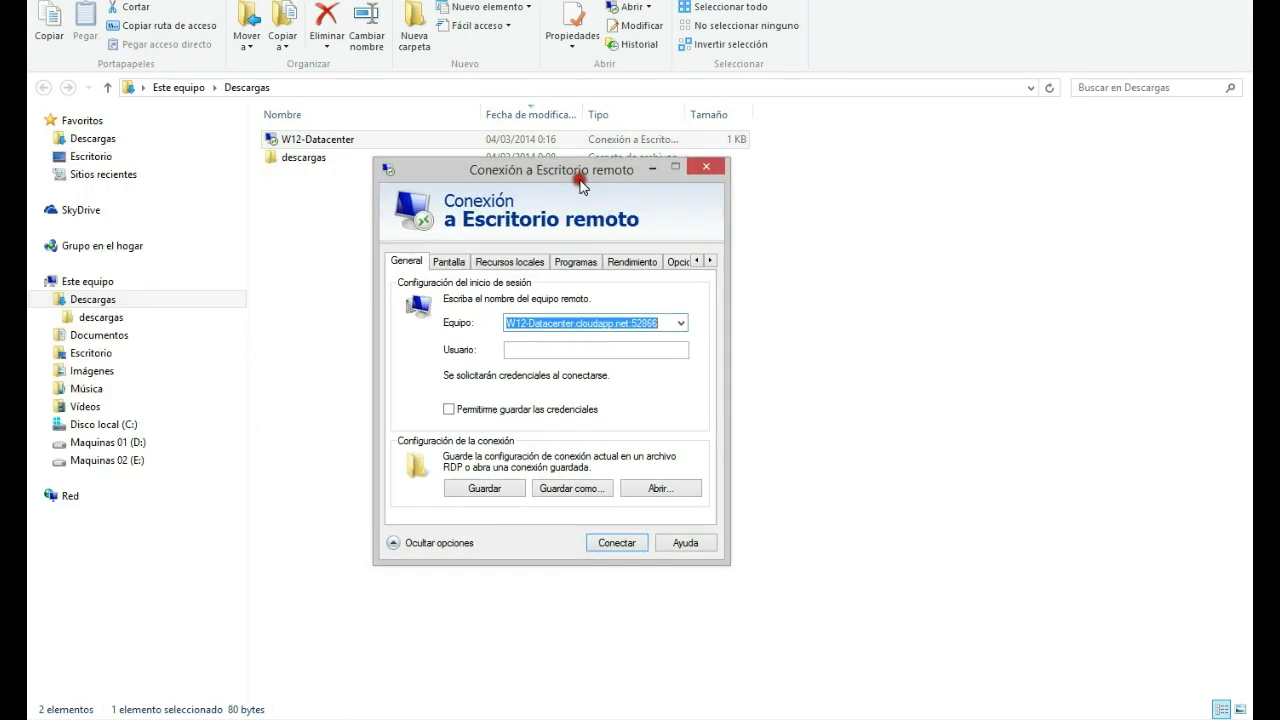
Step: Set the remote display to 1280 by 768 pixels with 16-bit colour and start connecting
{"action": "left_click", "coordinate": [665, 321]}
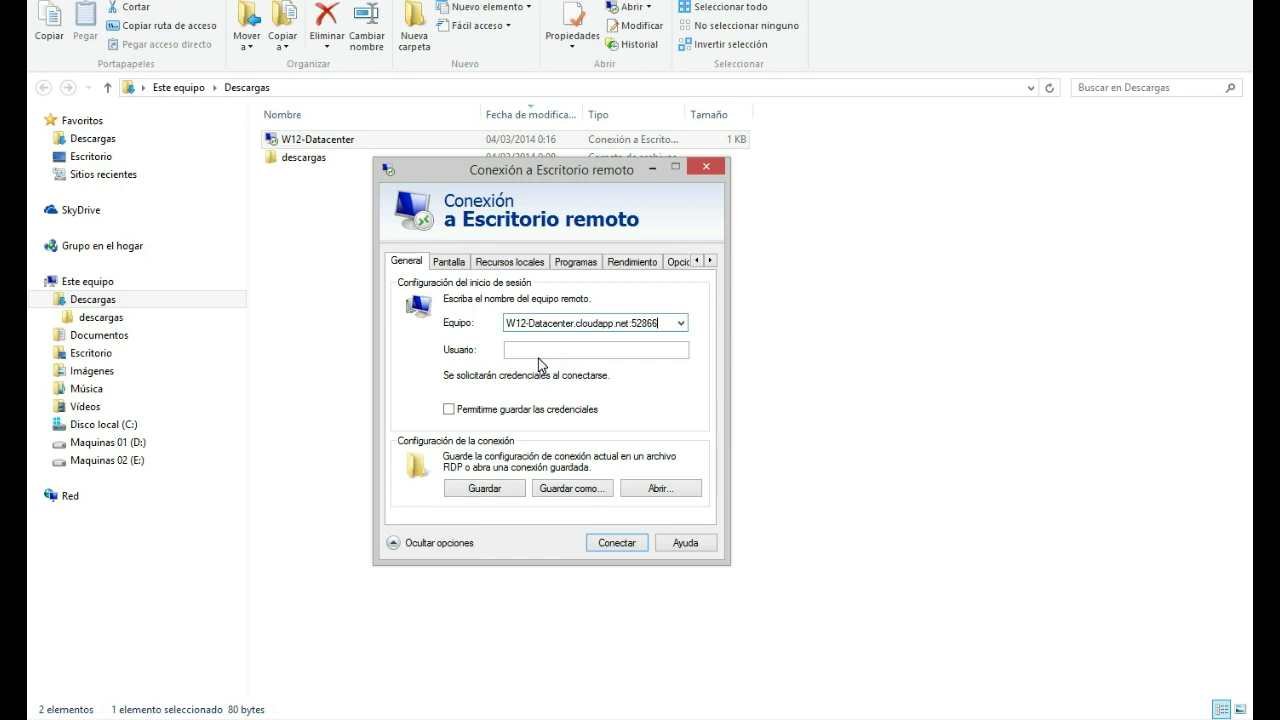
{"action": "left_click", "coordinate": [503, 259]}
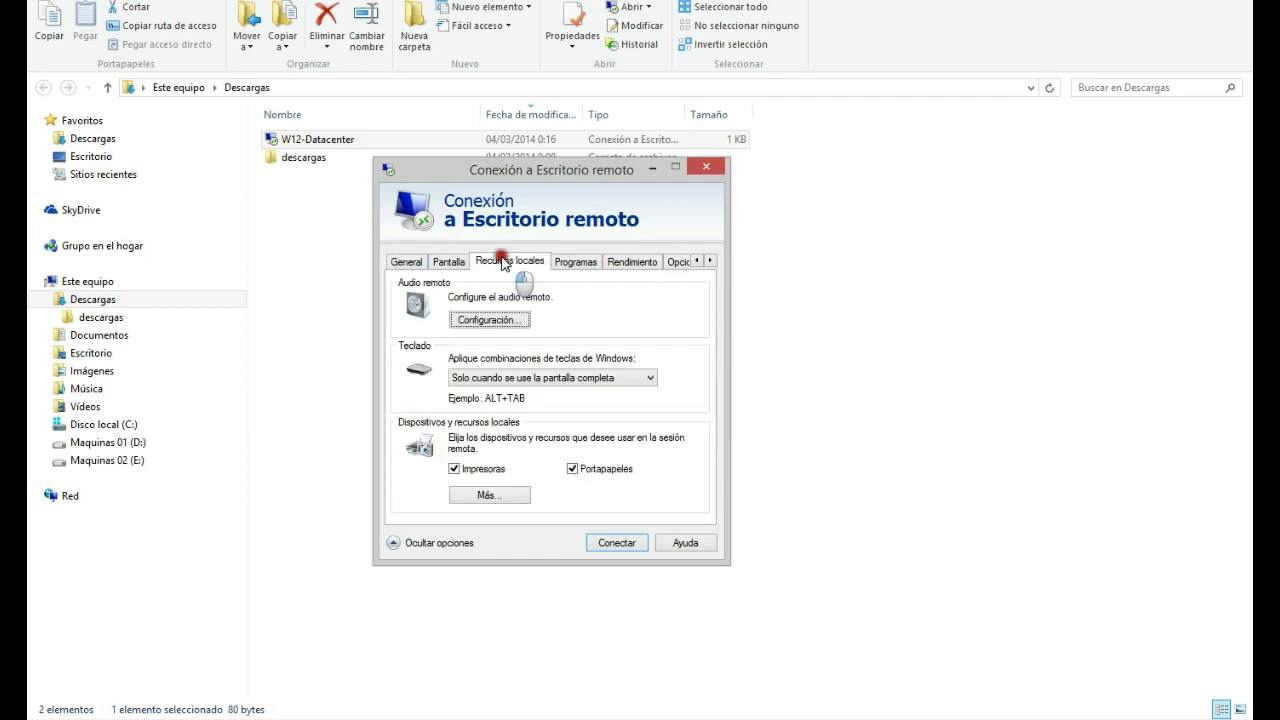
{"action": "left_click", "coordinate": [450, 263]}
{"action": "left_click_drag", "start_coordinate": [576, 343], "coordinate": [537, 335]}
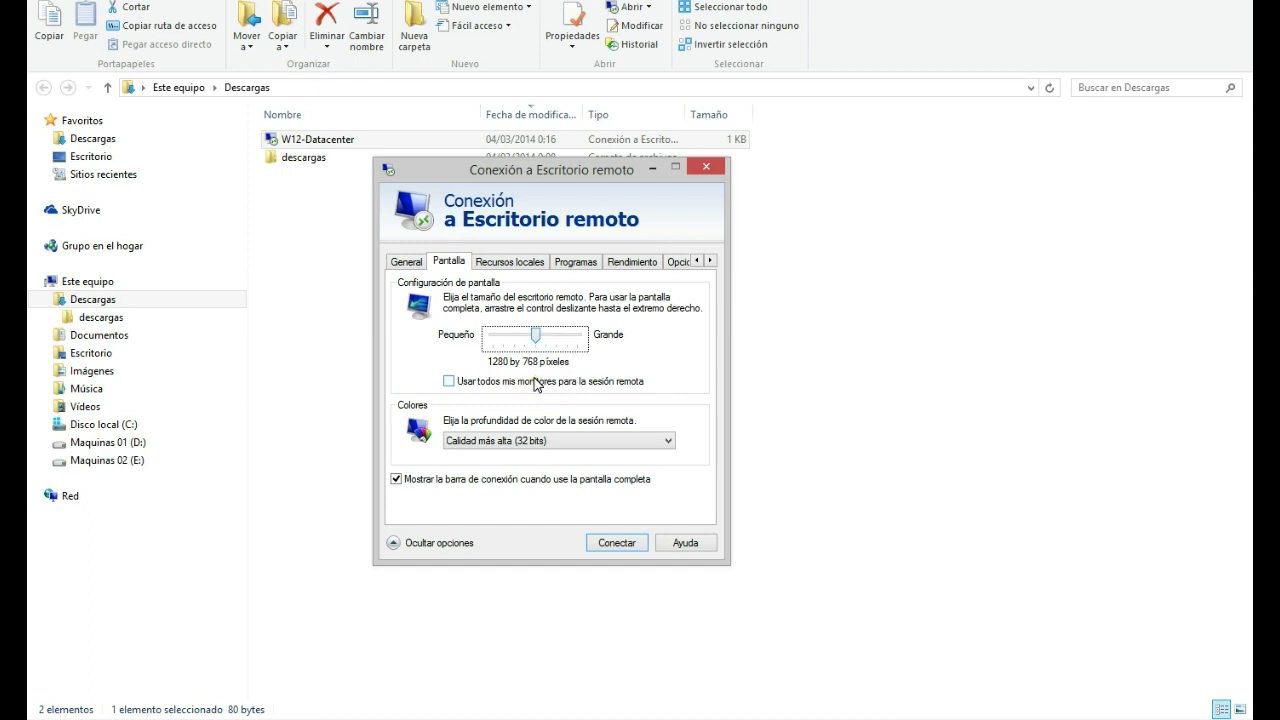
{"action": "left_click", "coordinate": [527, 440]}
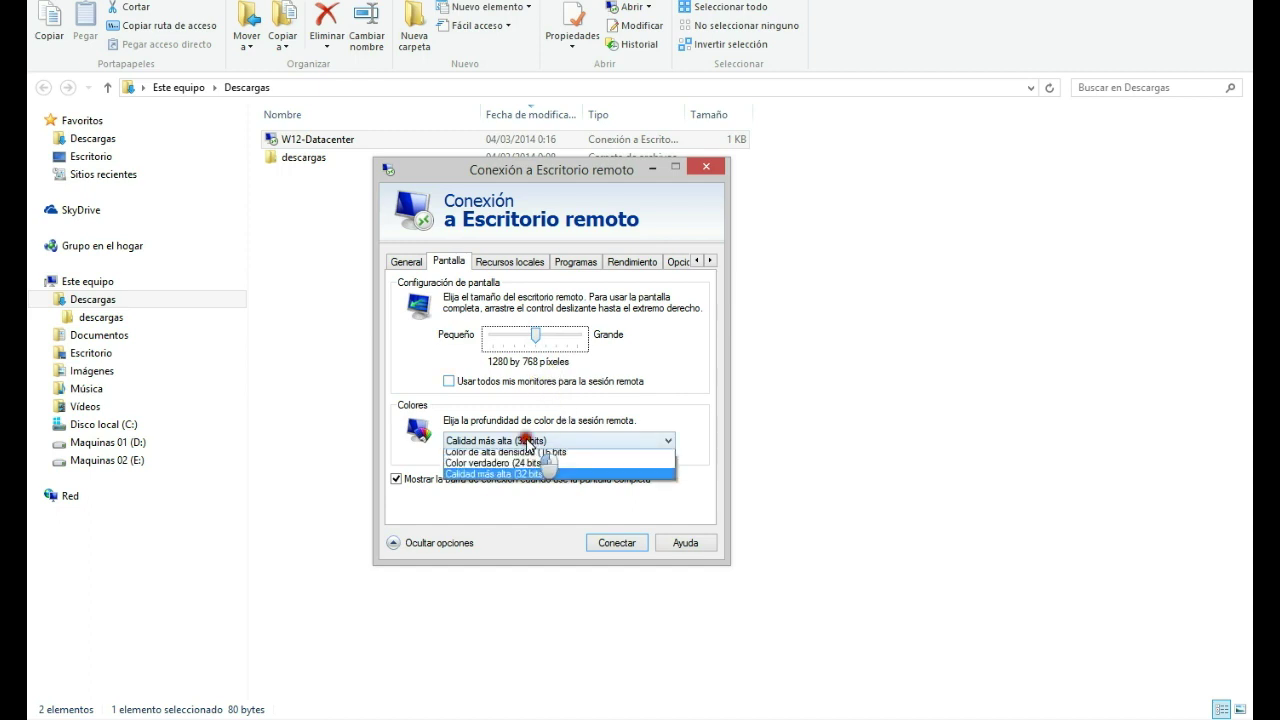
{"action": "left_click", "coordinate": [527, 452]}
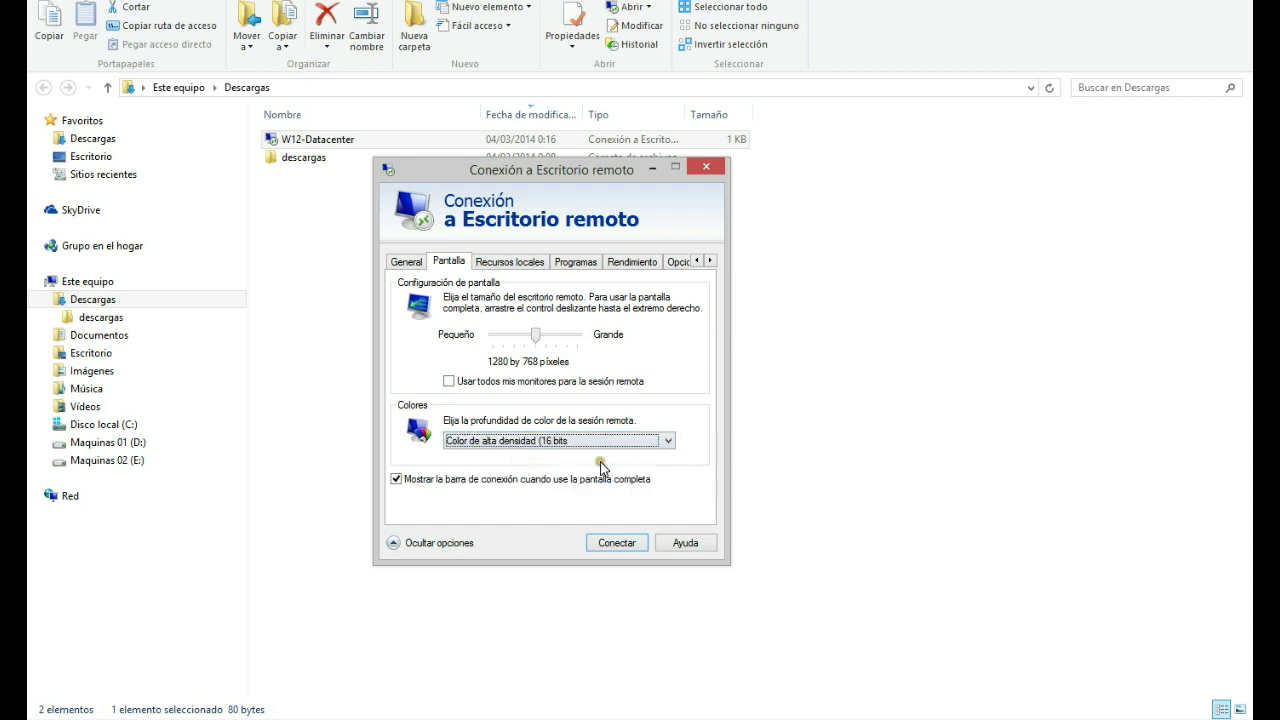
{"action": "left_click", "coordinate": [616, 543]}
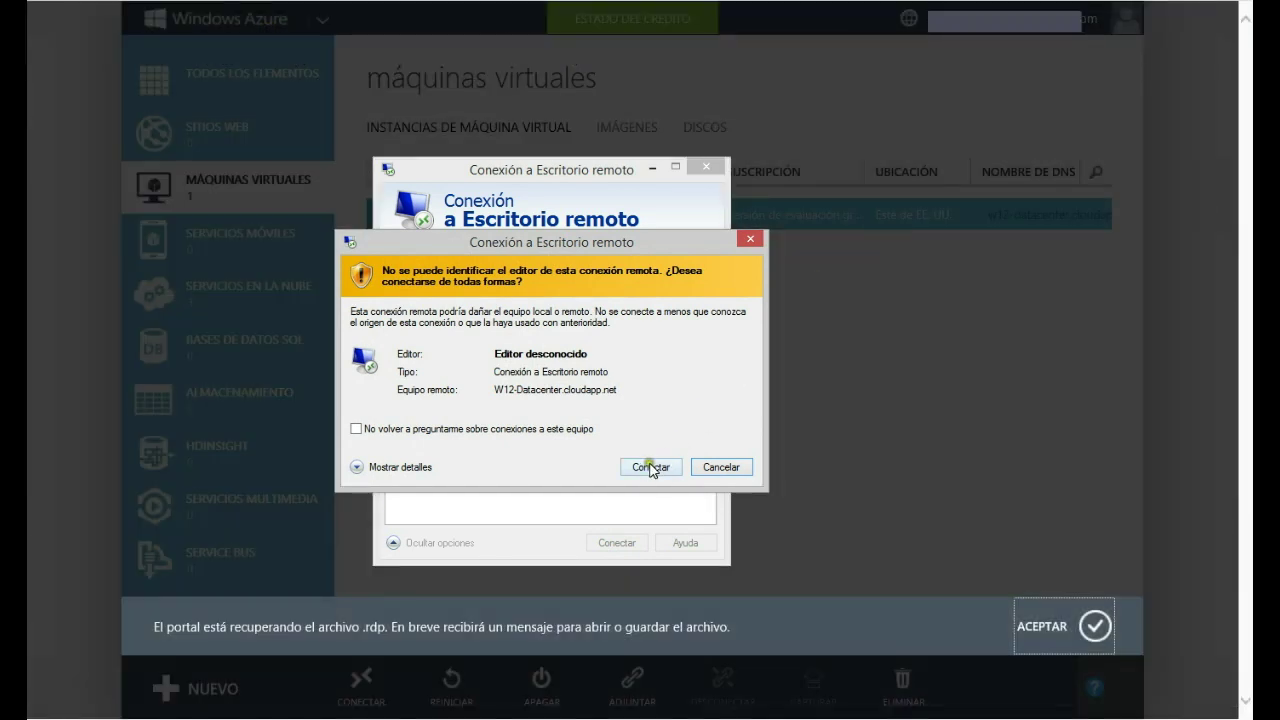
Step: Connect past the publisher warning with another account's credentials and accept the untrusted certificate
{"action": "left_click", "coordinate": [651, 467]}
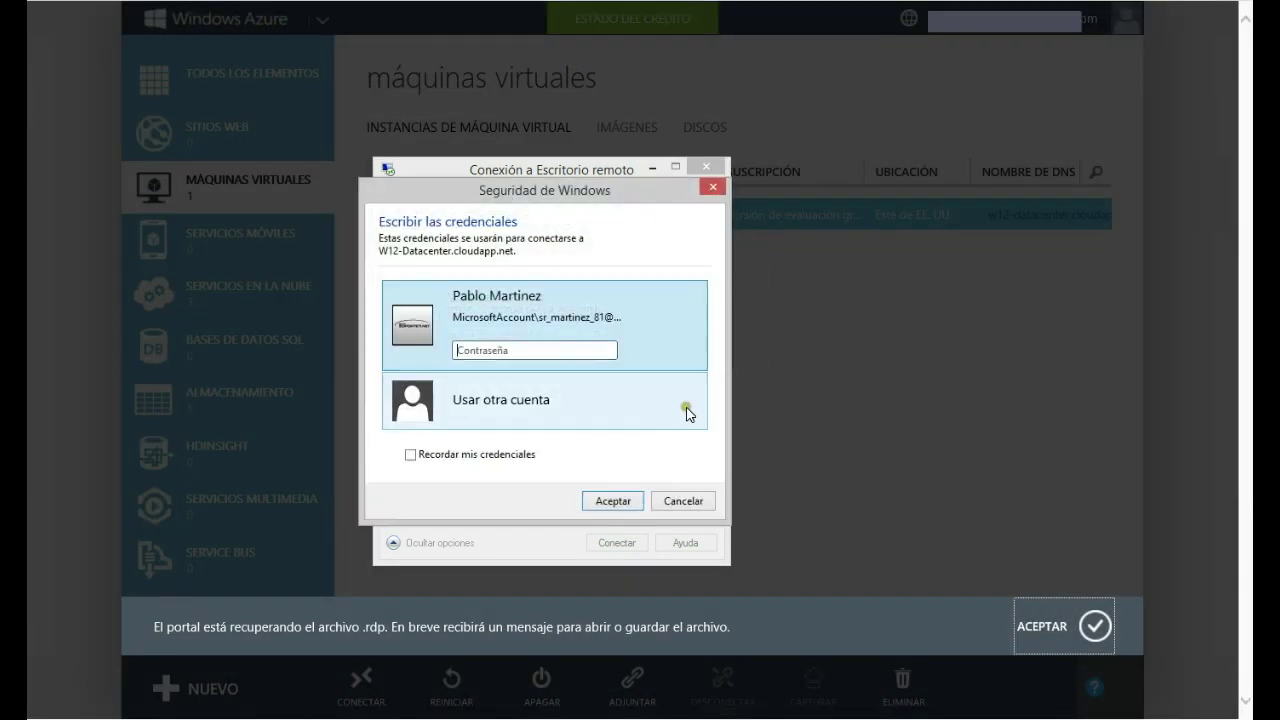
{"action": "left_click", "coordinate": [499, 413]}
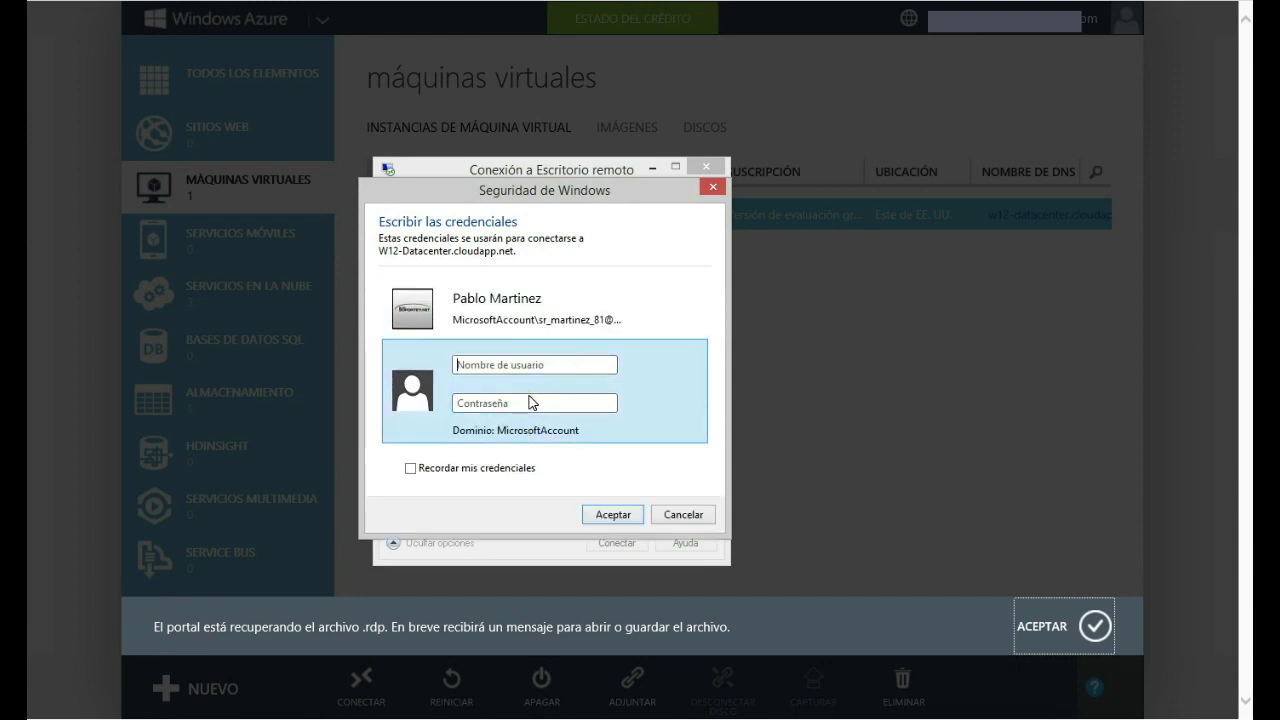
{"action": "type", "text": "pabl****"}
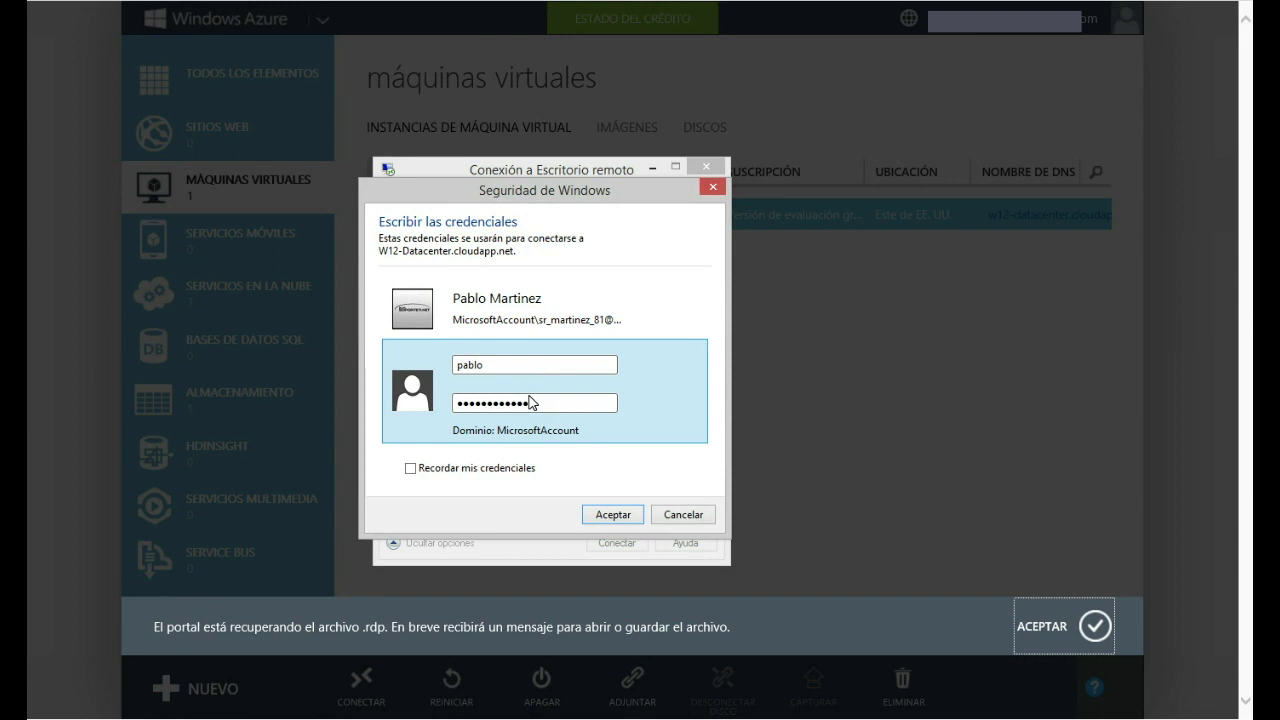
{"action": "left_click", "coordinate": [610, 514]}
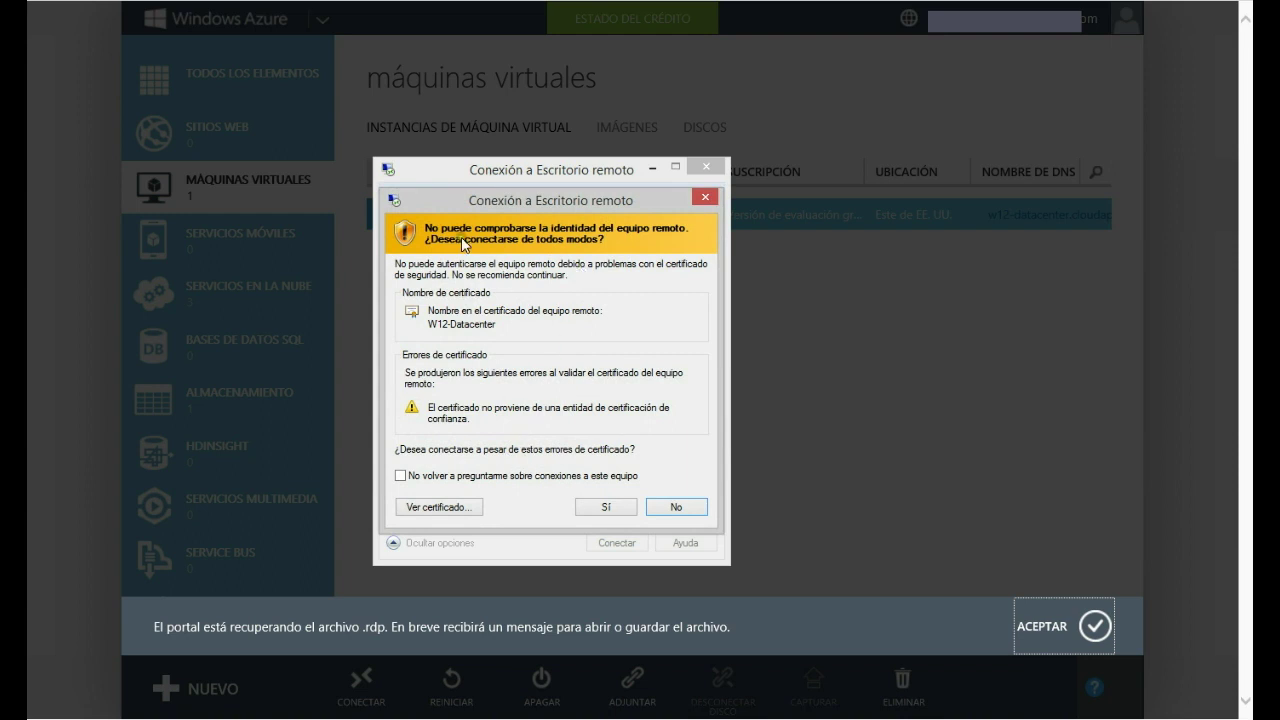
{"action": "left_click", "coordinate": [608, 508]}
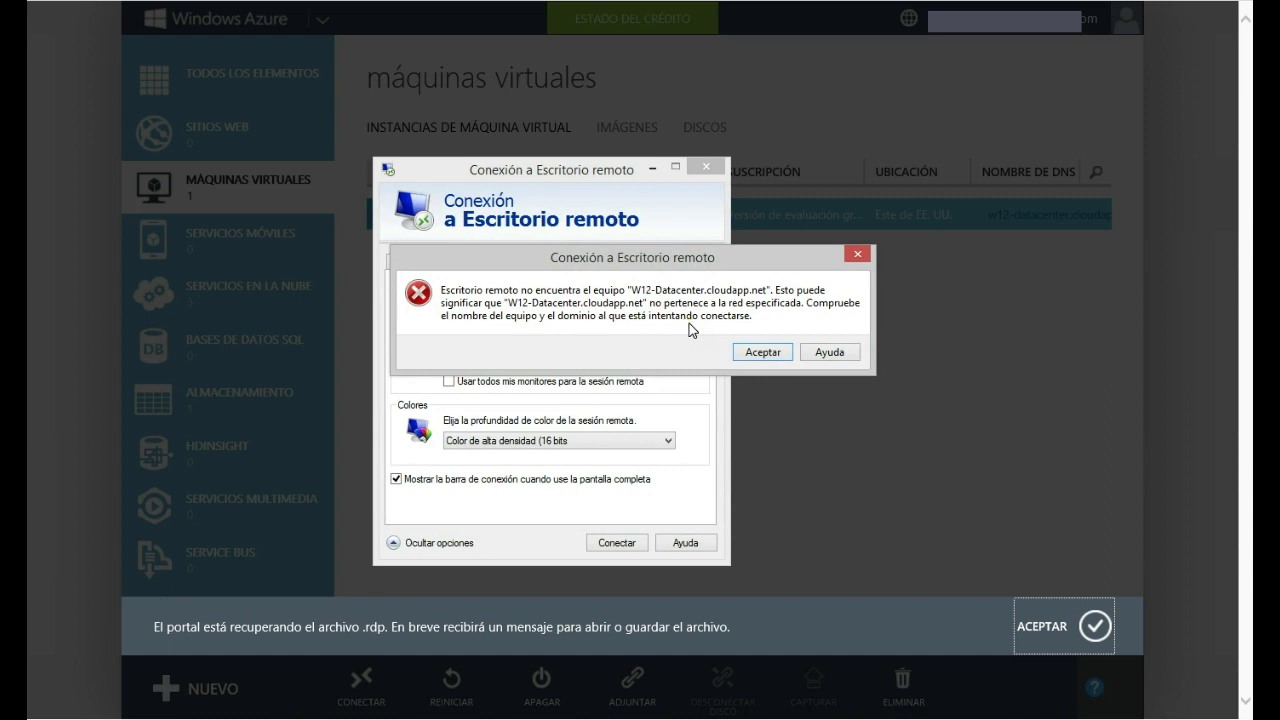
Step: Dismiss the error, verify computer W12-Datacenter.cloudapp.net:52866 on the General tab, and reconnect
{"action": "left_click", "coordinate": [760, 352]}
{"action": "left_click", "coordinate": [405, 262]}
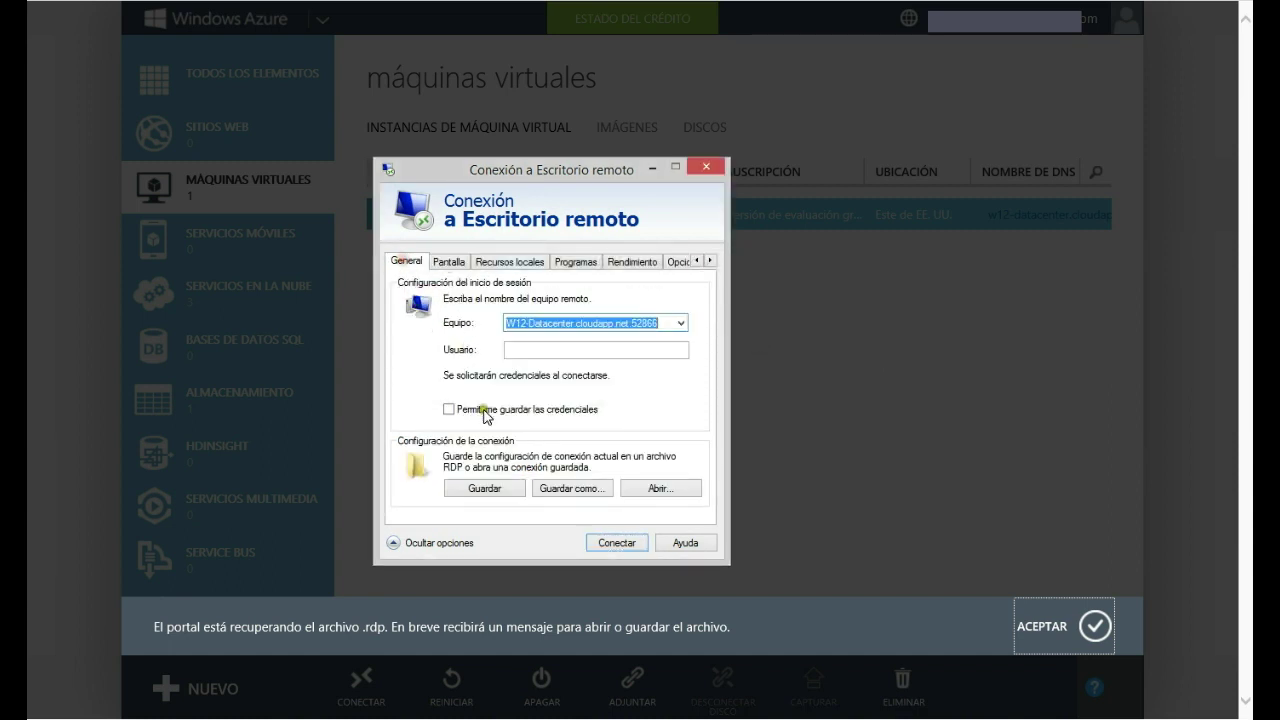
{"action": "left_click", "coordinate": [664, 322]}
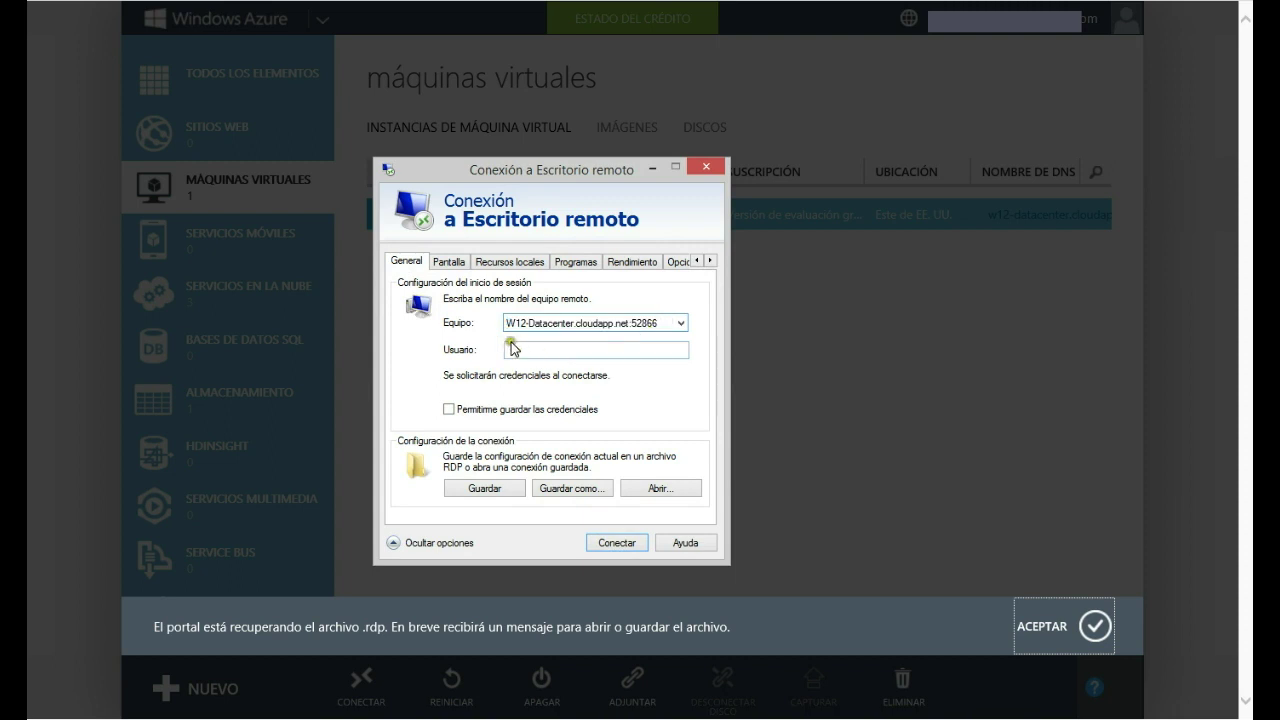
{"action": "left_click", "coordinate": [451, 262]}
{"action": "left_click", "coordinate": [405, 262]}
{"action": "left_click", "coordinate": [601, 543]}
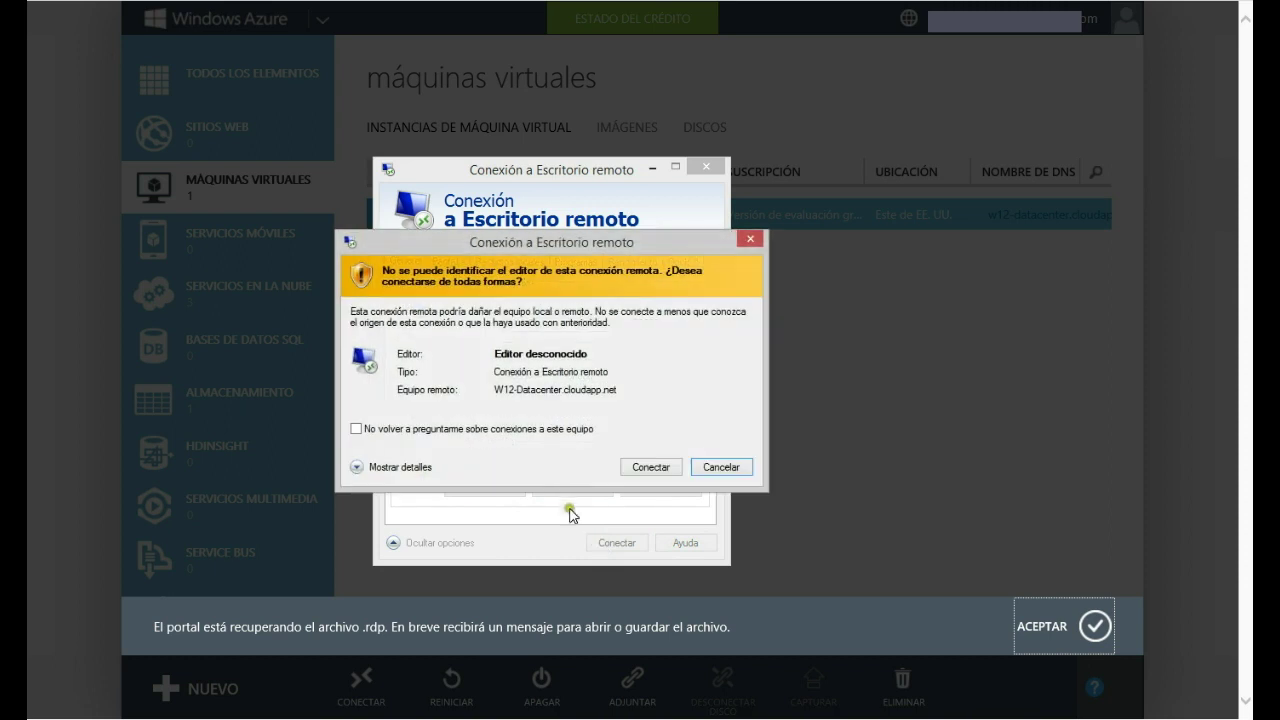
Step: Confirm the publisher warning and sign in with another account's username and password
{"action": "left_click", "coordinate": [629, 467]}
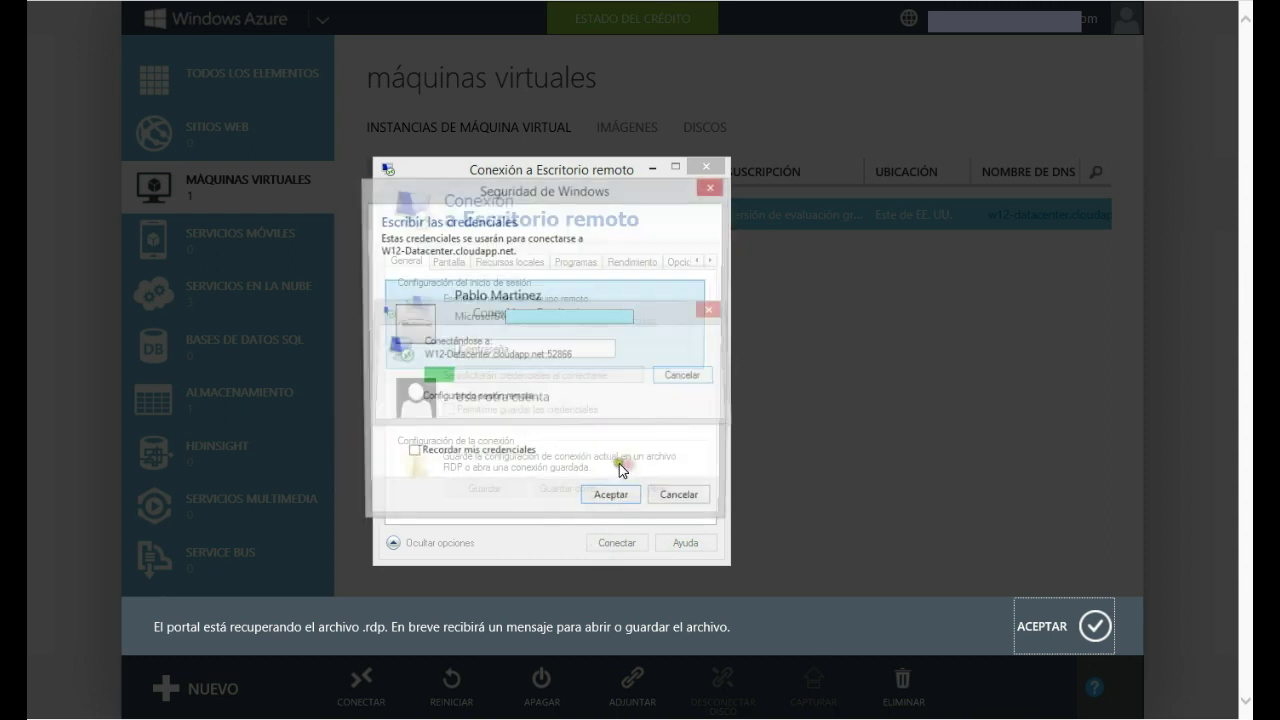
{"action": "left_click", "coordinate": [538, 405]}
{"action": "left_click", "coordinate": [576, 365]}
{"action": "type", "text": "blo"}
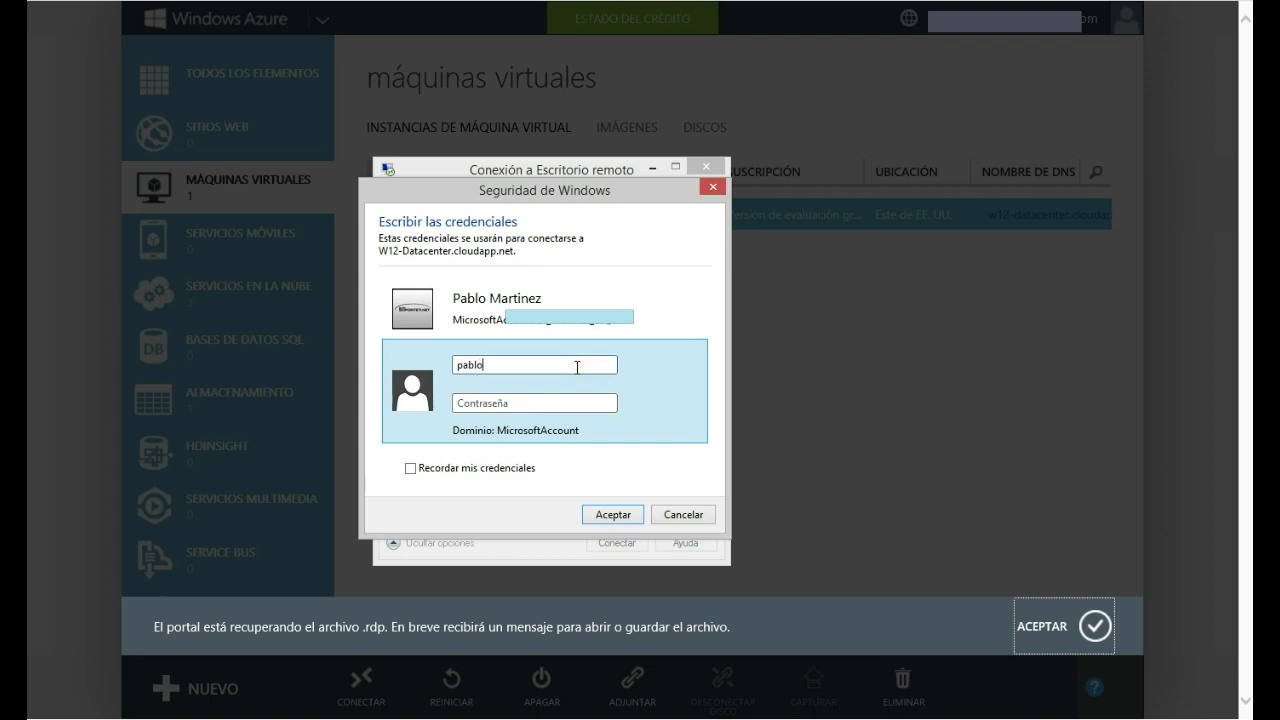
{"action": "key", "text": "Tab"}
{"action": "type", "text": "••••••••••••"}
{"action": "key", "text": "Return"}
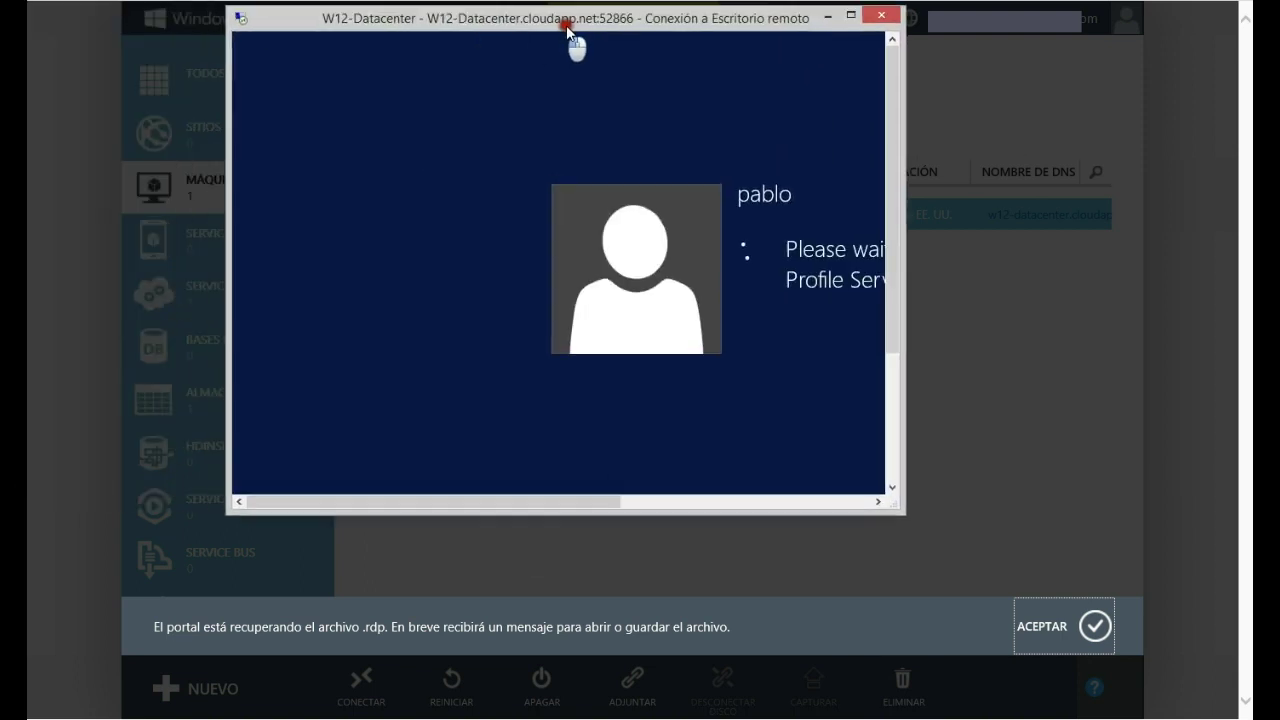
Step: Resize the W12-Datacenter session window to nearly fill the screen
{"action": "left_click_drag", "start_coordinate": [566, 25], "coordinate": [414, 20]}
{"action": "double_click", "coordinate": [595, 56]}
{"action": "double_click", "coordinate": [655, 40]}
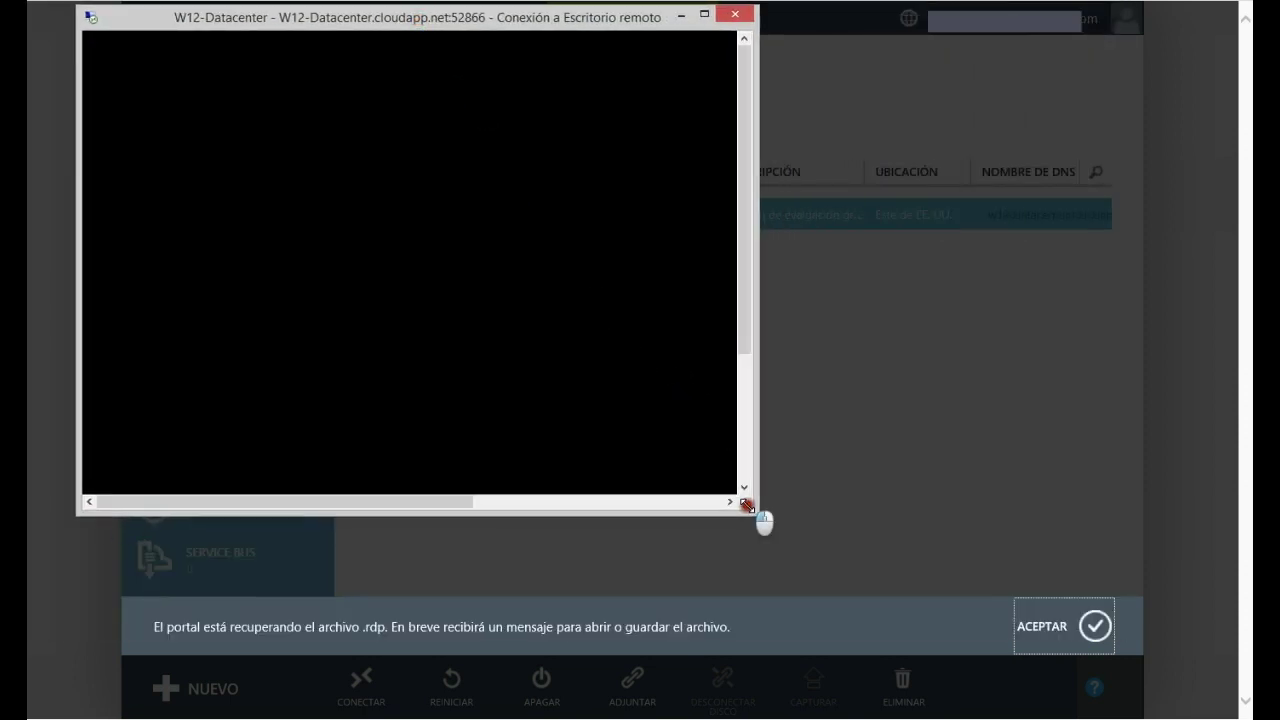
{"action": "left_click_drag", "start_coordinate": [746, 505], "coordinate": [1178, 690]}
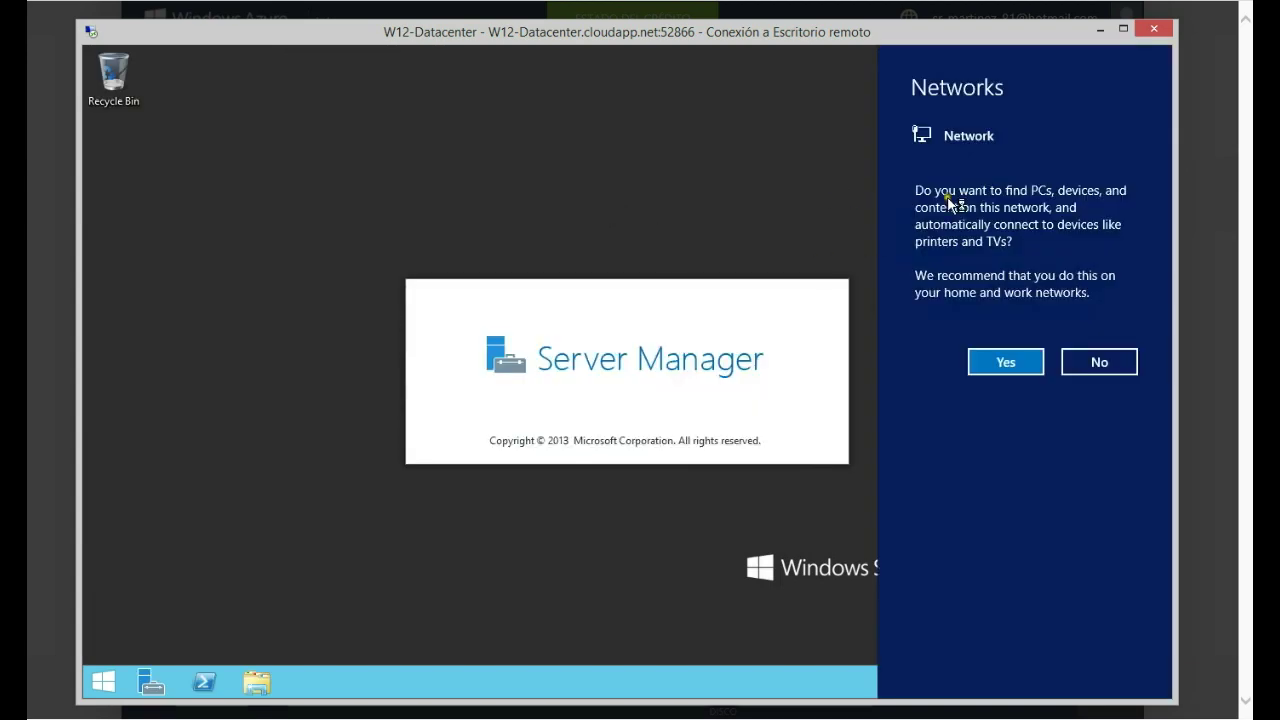
Step: Decline network device discovery and bring the Server Manager Dashboard back into view
{"action": "left_click", "coordinate": [1090, 364]}
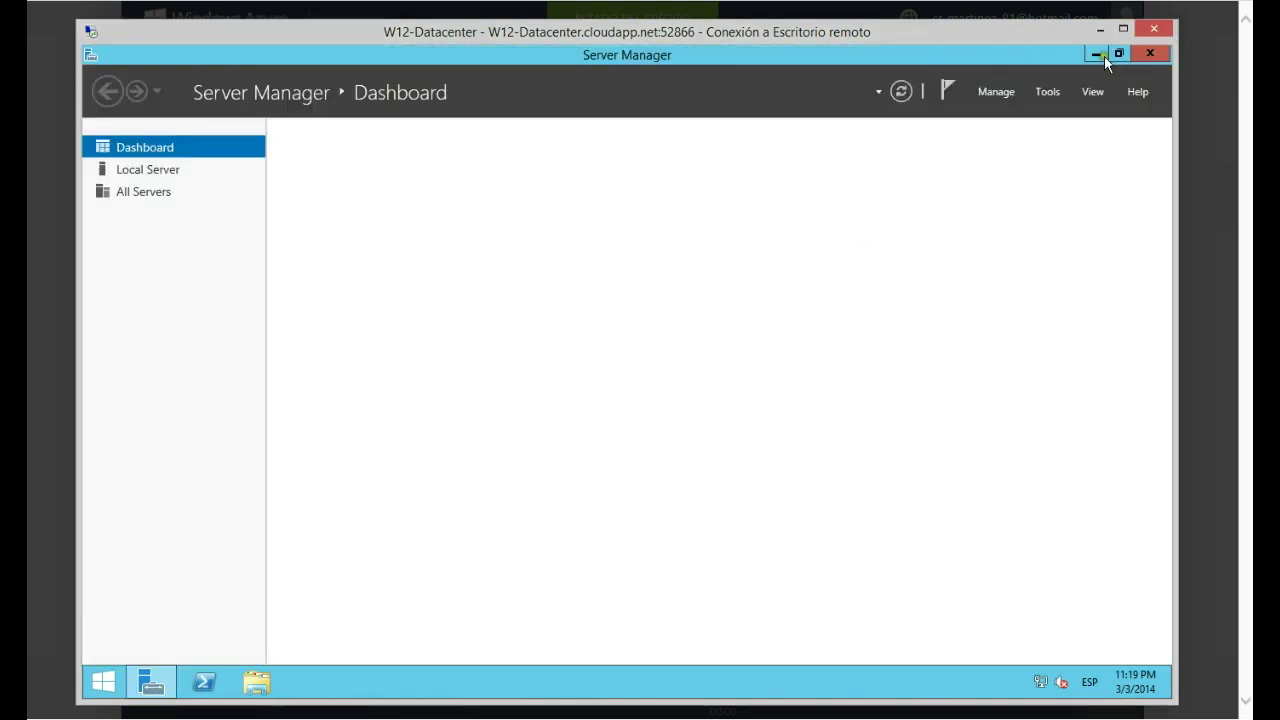
{"action": "left_click", "coordinate": [1097, 54]}
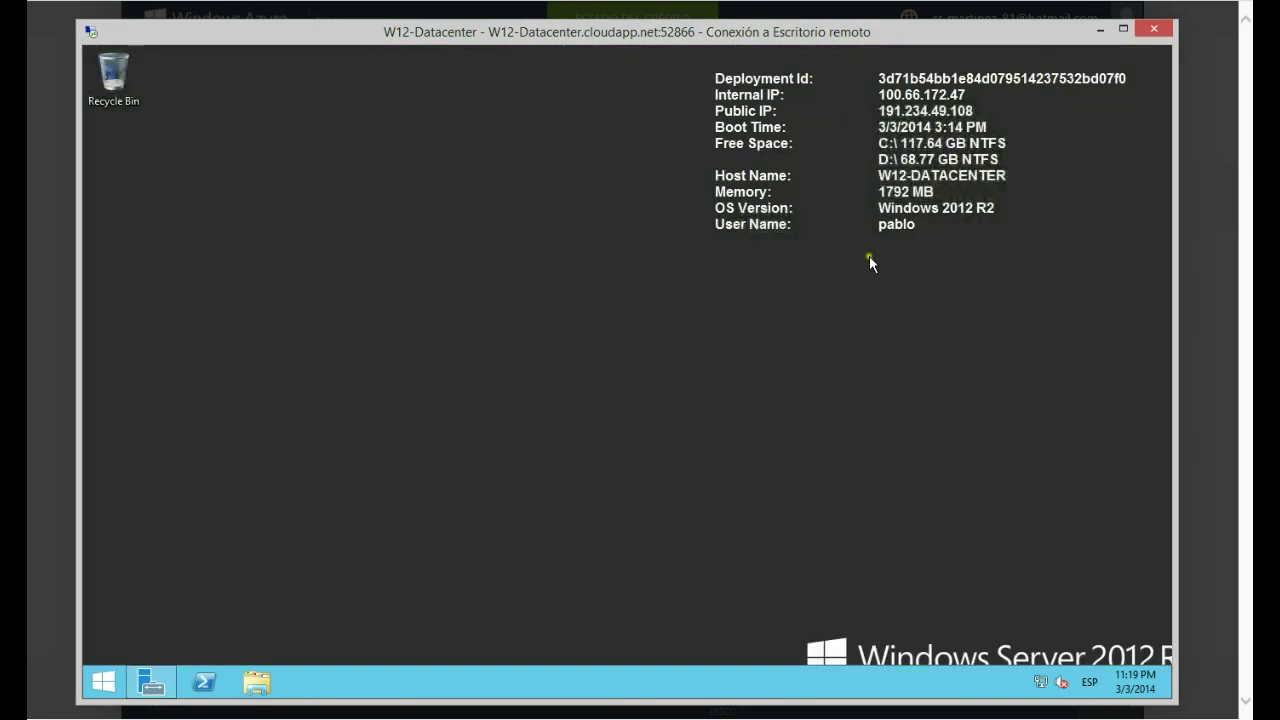
{"action": "left_click", "coordinate": [155, 682]}
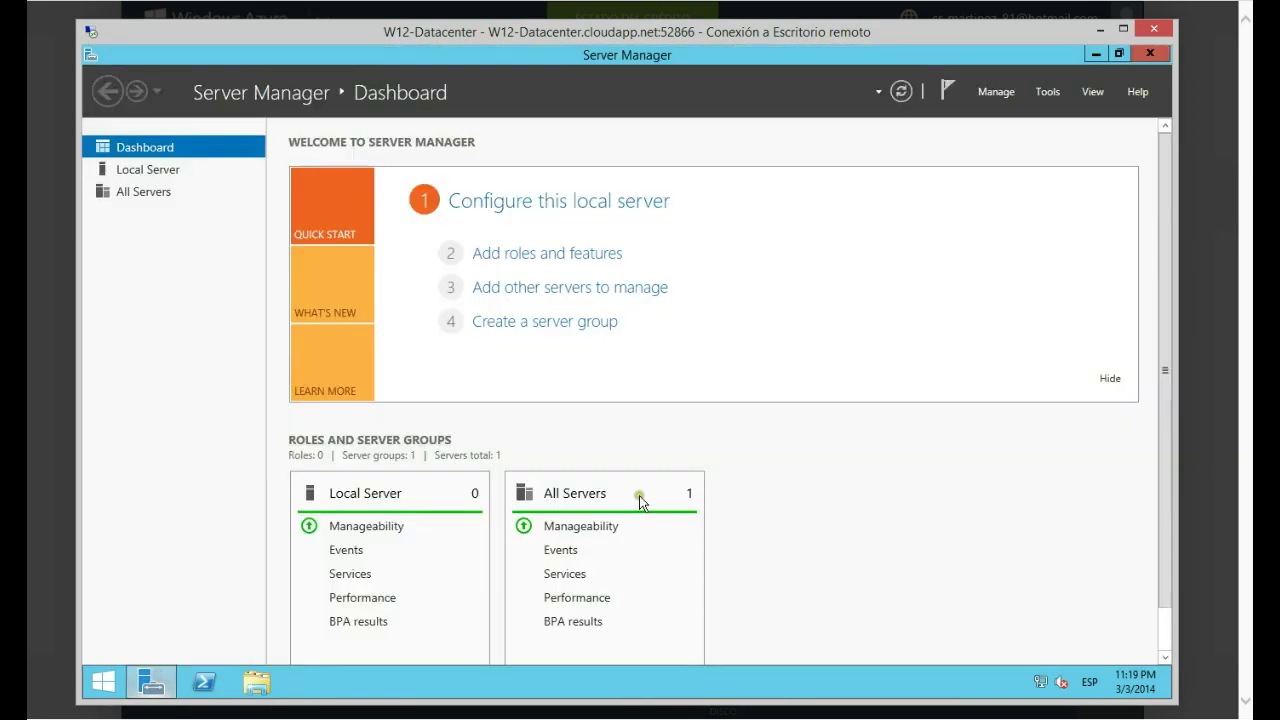